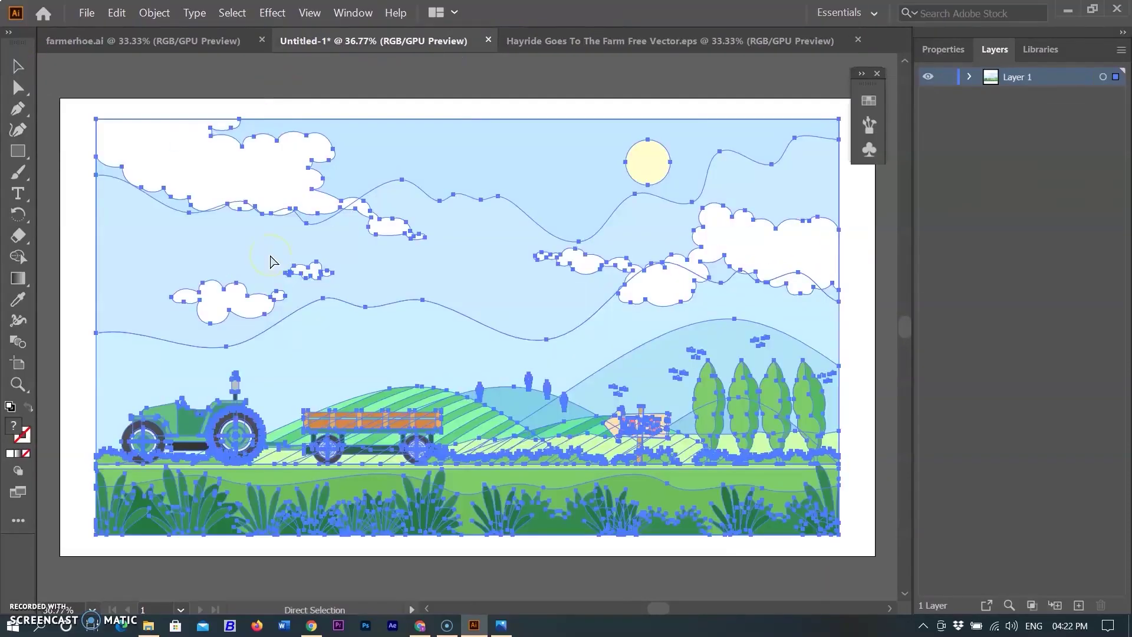
Scale the pasted farm artwork to fit and delete the tractor, trailer and sign
drag(95, 118, 68, 103)
key(ctrl+minus)
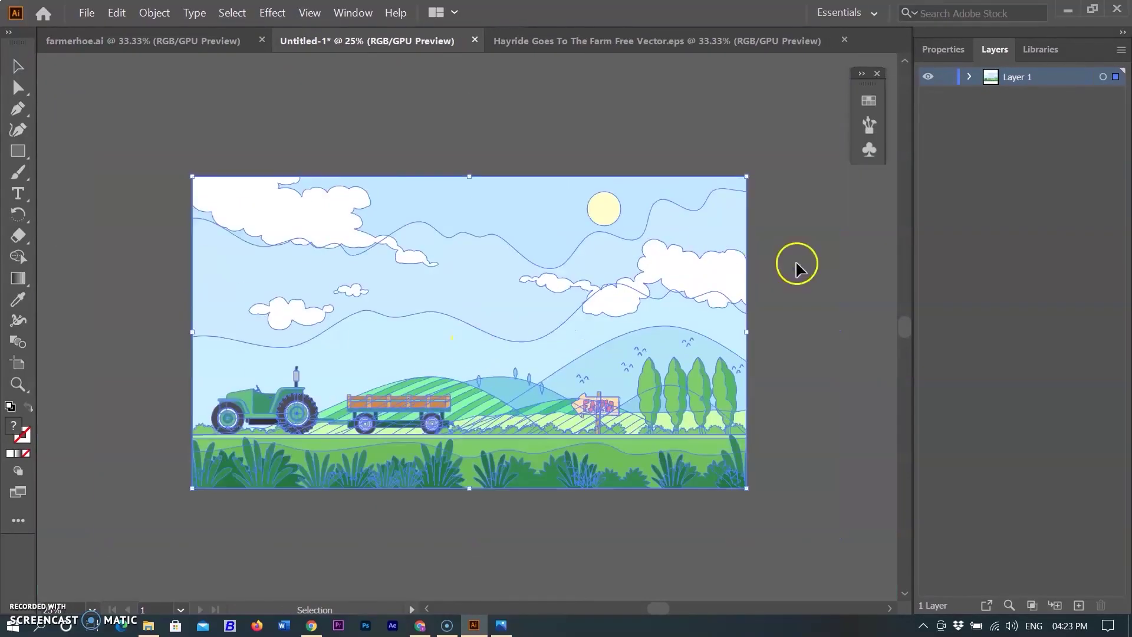
click(258, 411)
key(Delete)
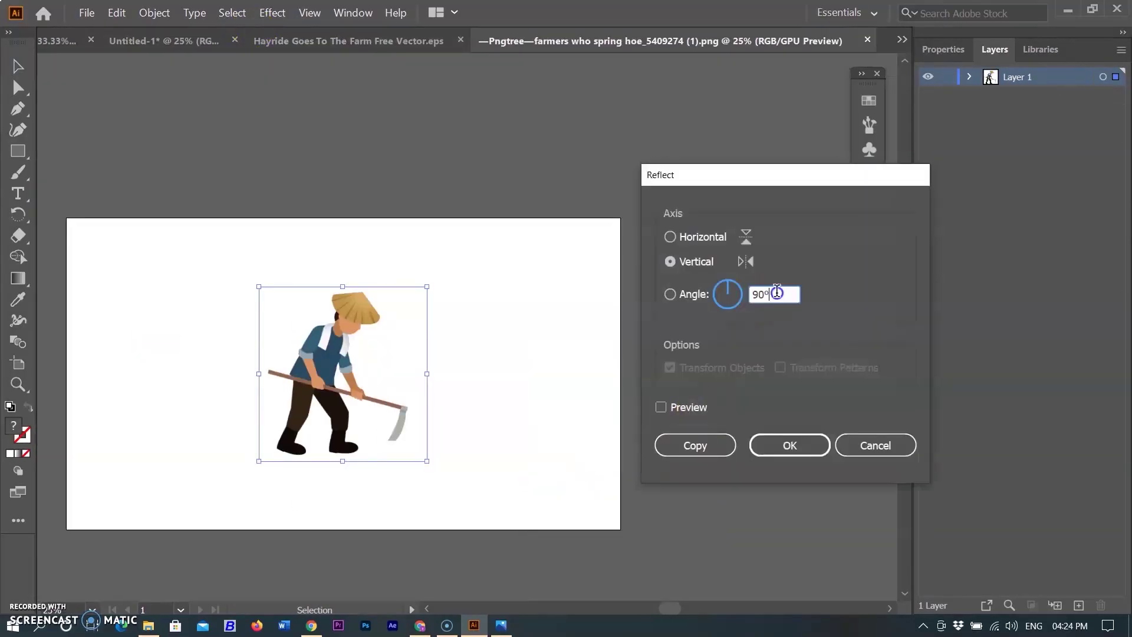
Mirror the farmer horizontally and expand the trace into editable paths
key(Return)
click(155, 13)
mouse_move(250, 434)
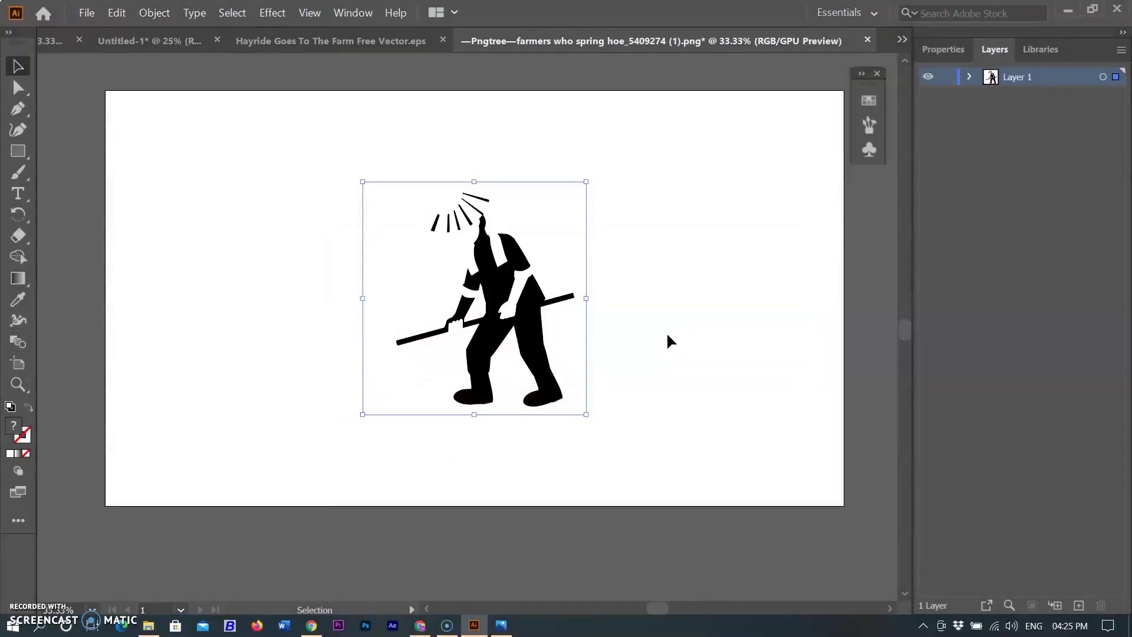
click(1019, 462)
Reselect the farmer group and pick out the forearm path
scroll(507, 279, up, 2)
click(778, 321)
click(530, 308)
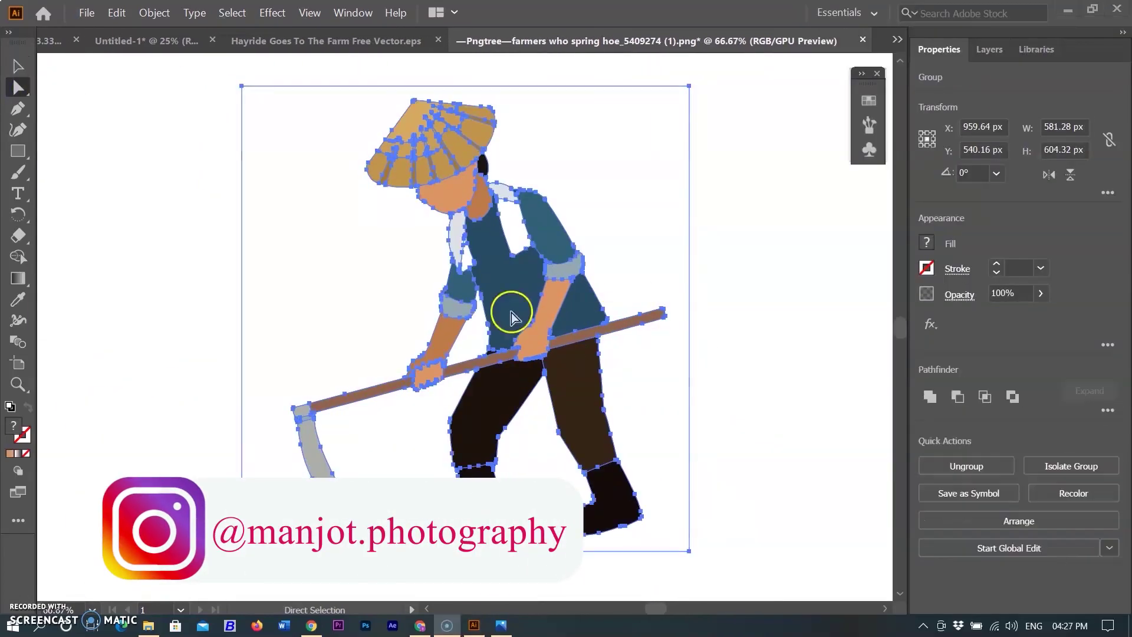
click(439, 341)
click(624, 346)
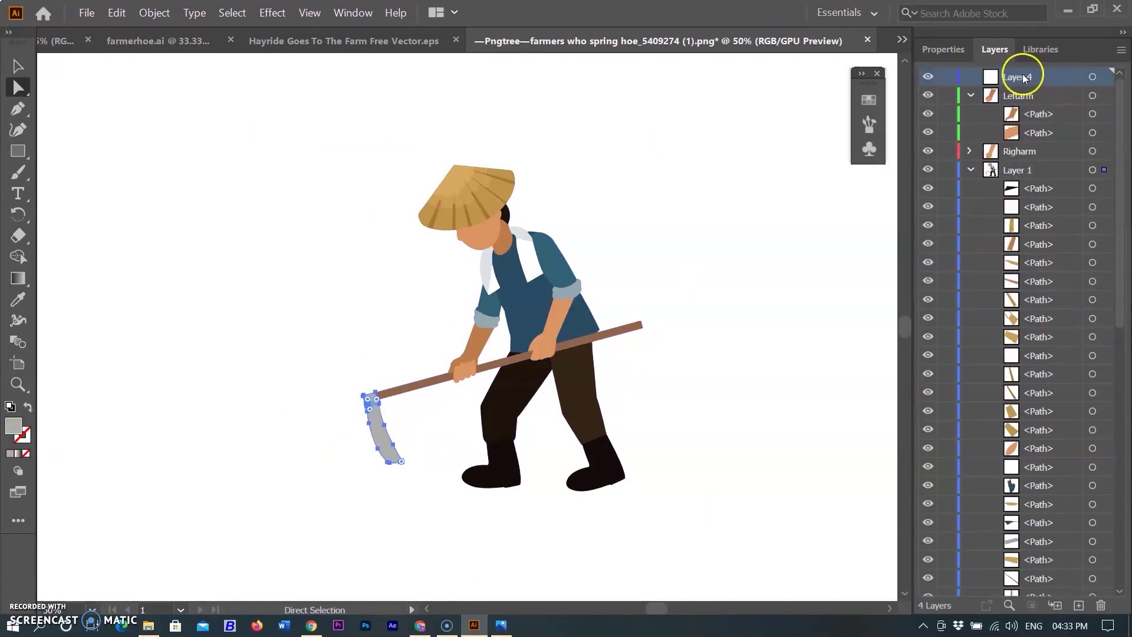
Cut and paste the hoe blade in place, hide Hoe and Leftarm, and open the image's download page
key(ctrl+x)
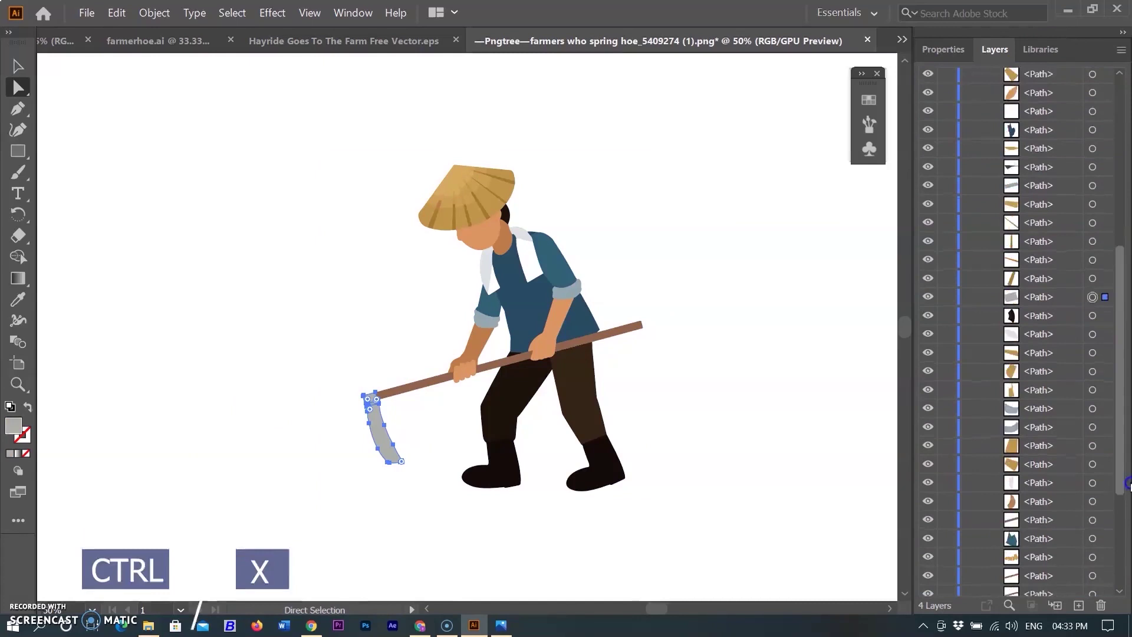
key(ctrl+shift+v)
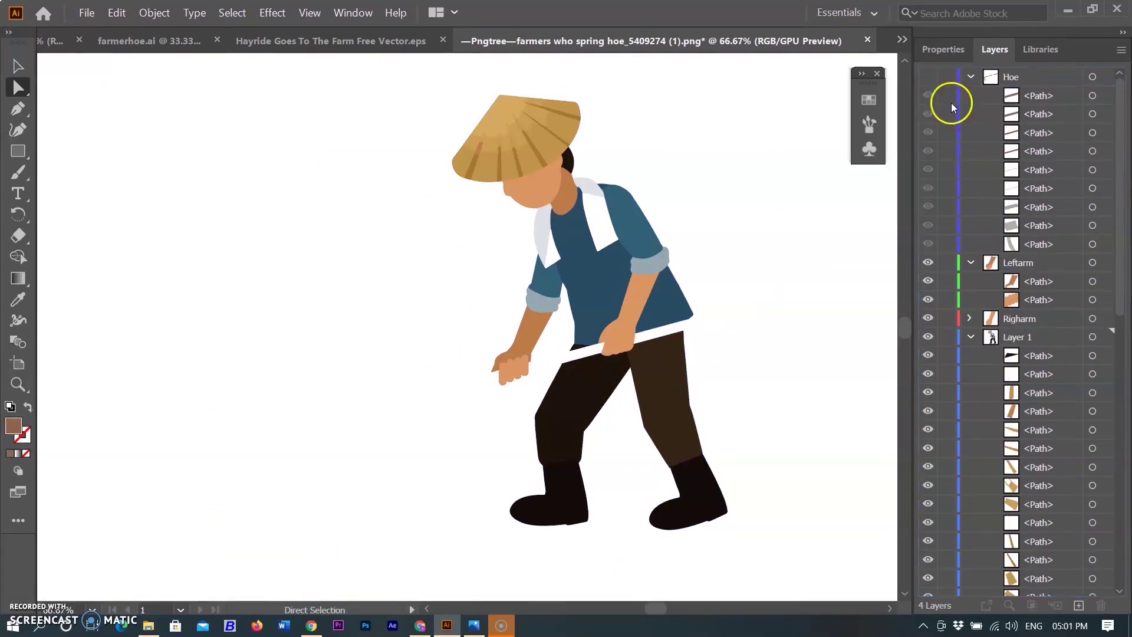
drag(947, 101, 931, 323)
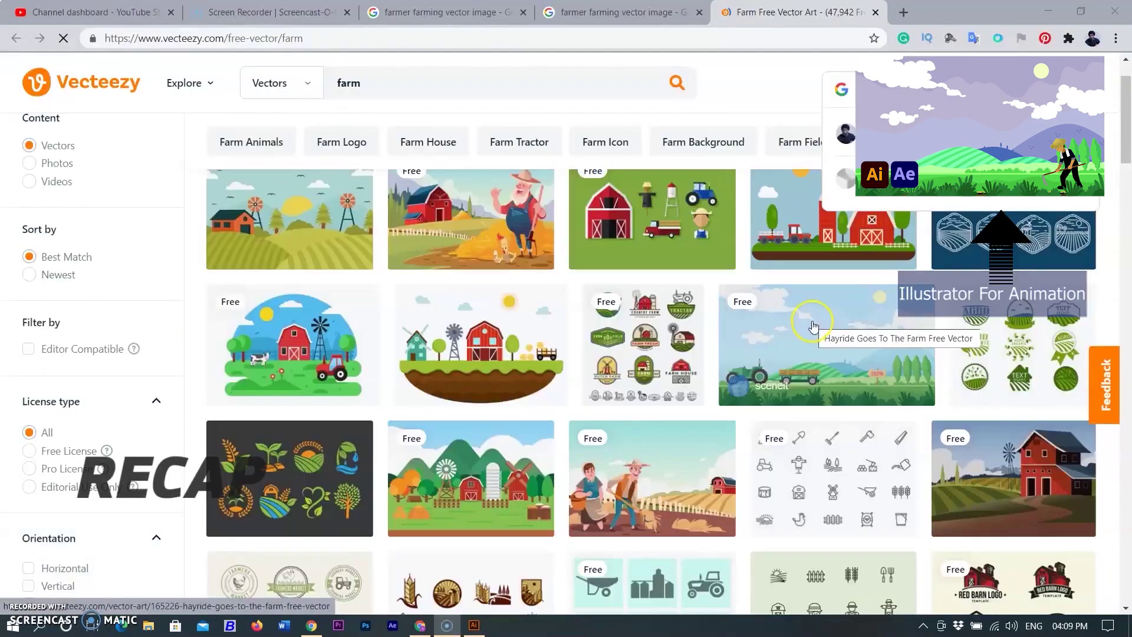
click(813, 327)
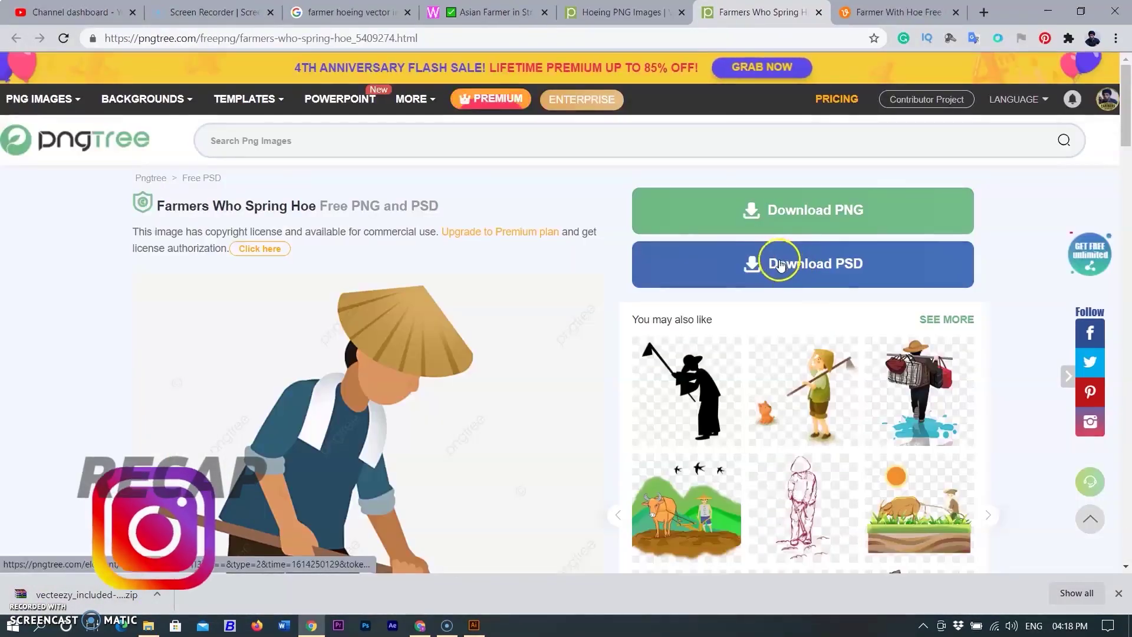
Request the PSD download of the Farmers Who Spring Hoe image
click(766, 263)
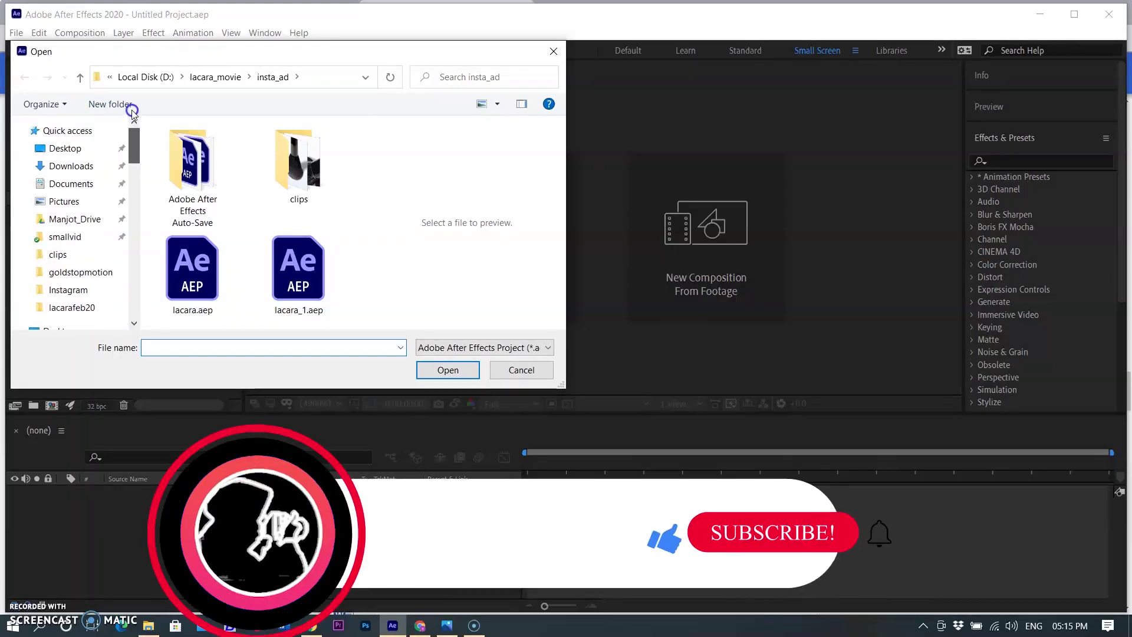
Open hoe.aep from the goldstopmotion folder
click(81, 272)
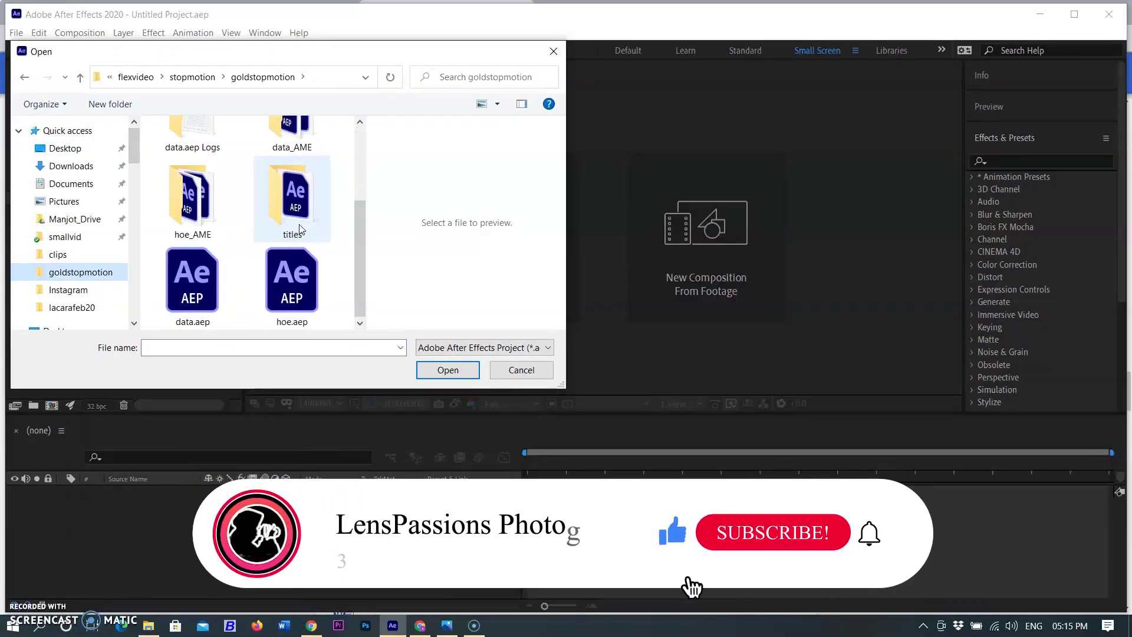
click(292, 282)
scroll(354, 236, up, 3)
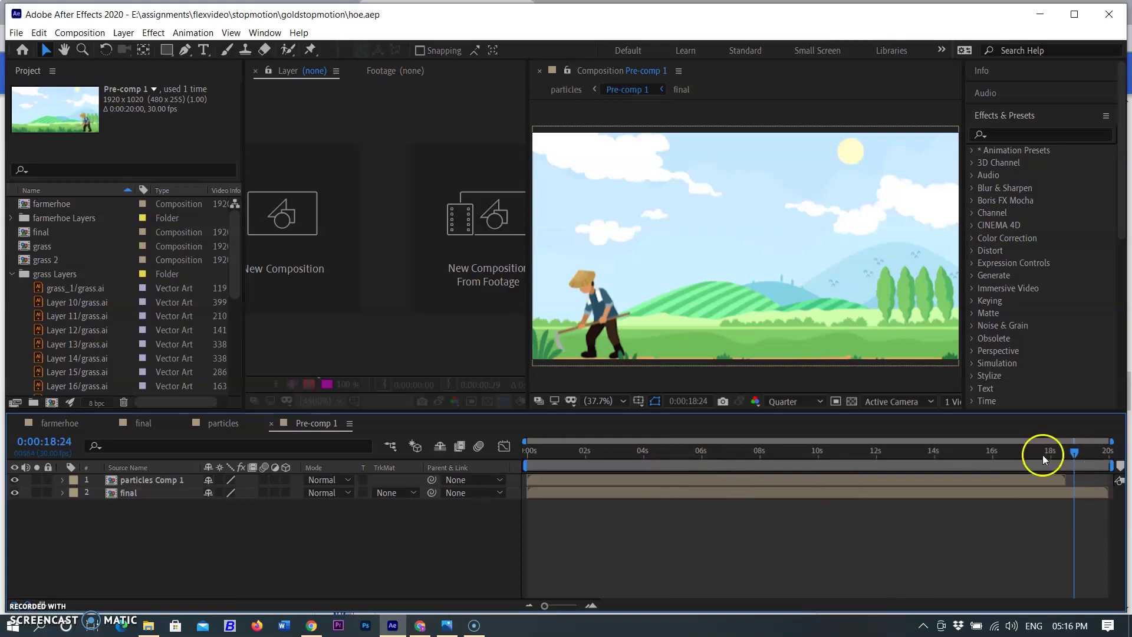
Scrub the animation back to frame zero, then open the final precomp and select leftarm
drag(1043, 455, 506, 450)
drag(575, 453, 501, 442)
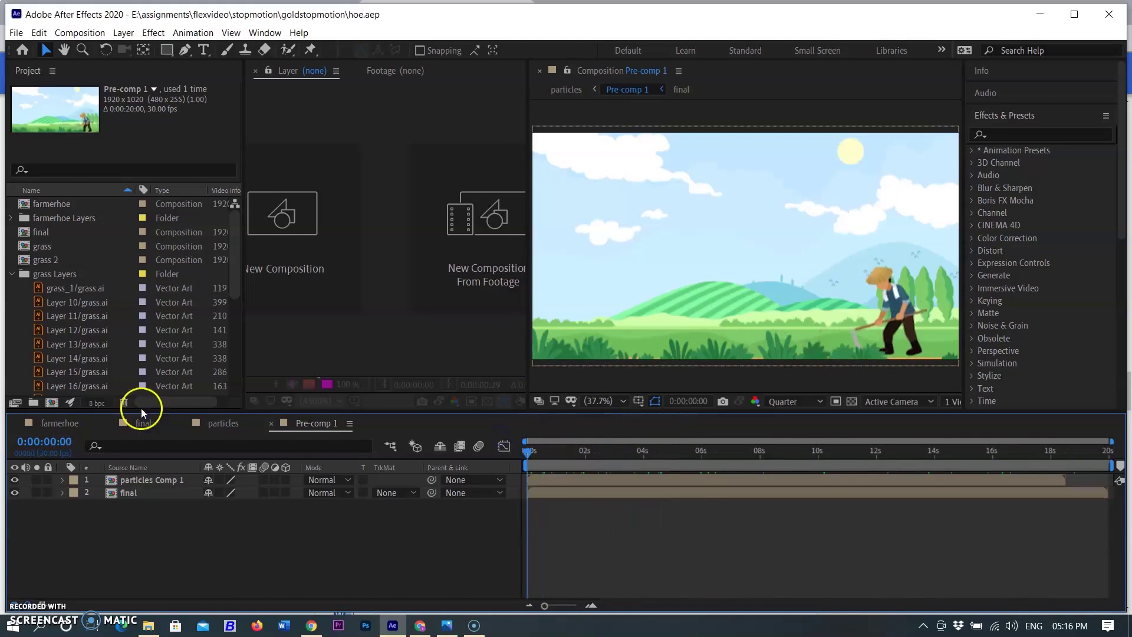
click(556, 495)
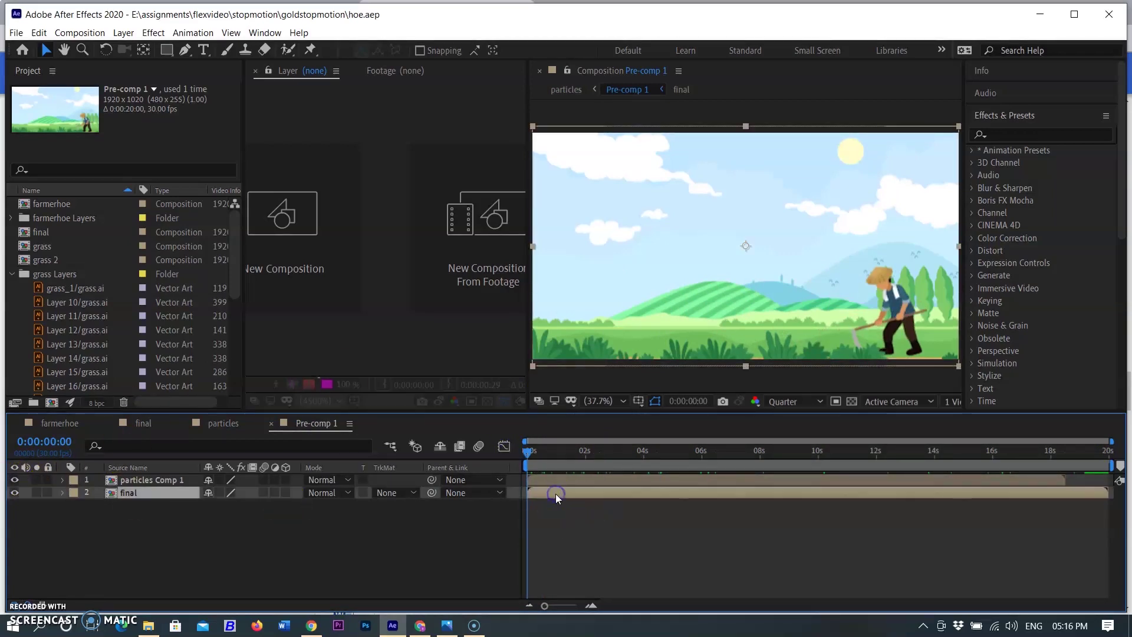
double_click(556, 495)
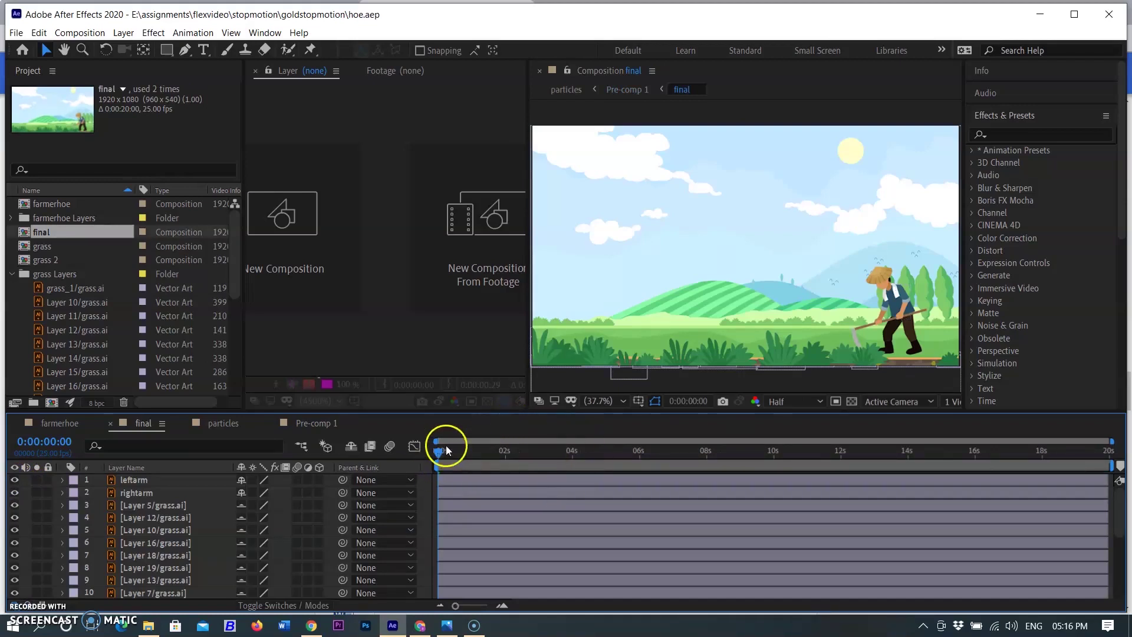
click(466, 485)
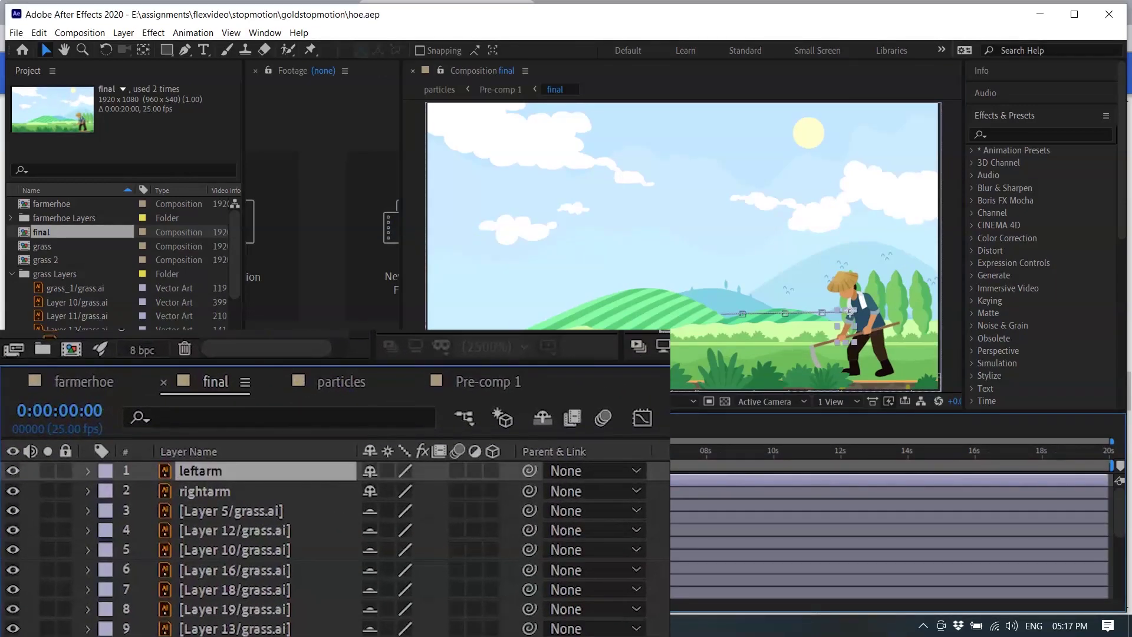
key(s)
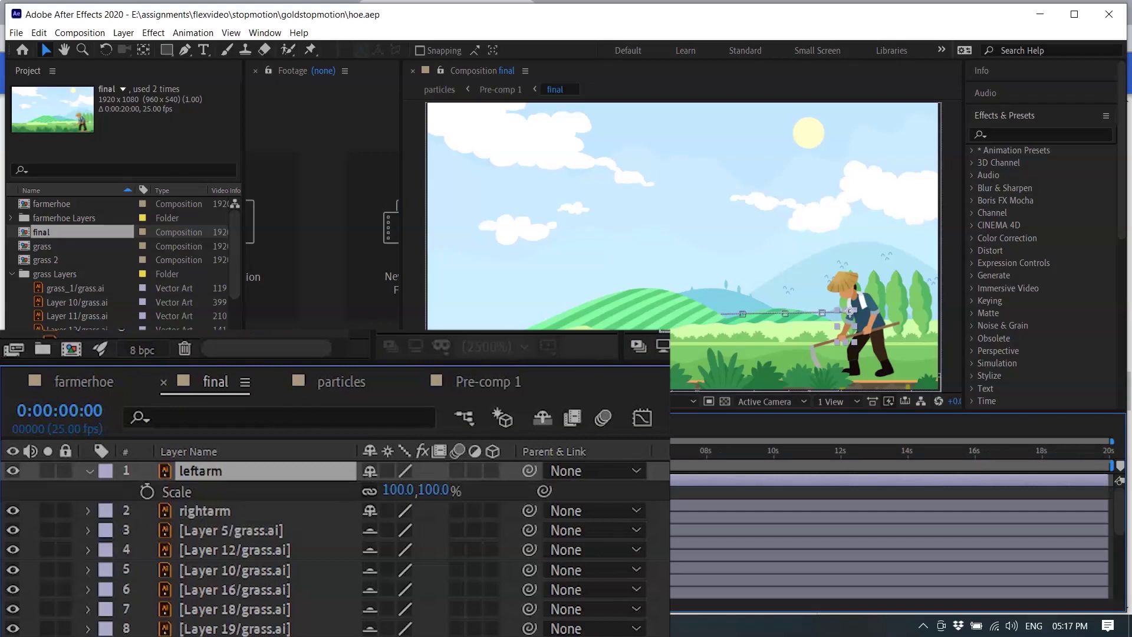
key(u)
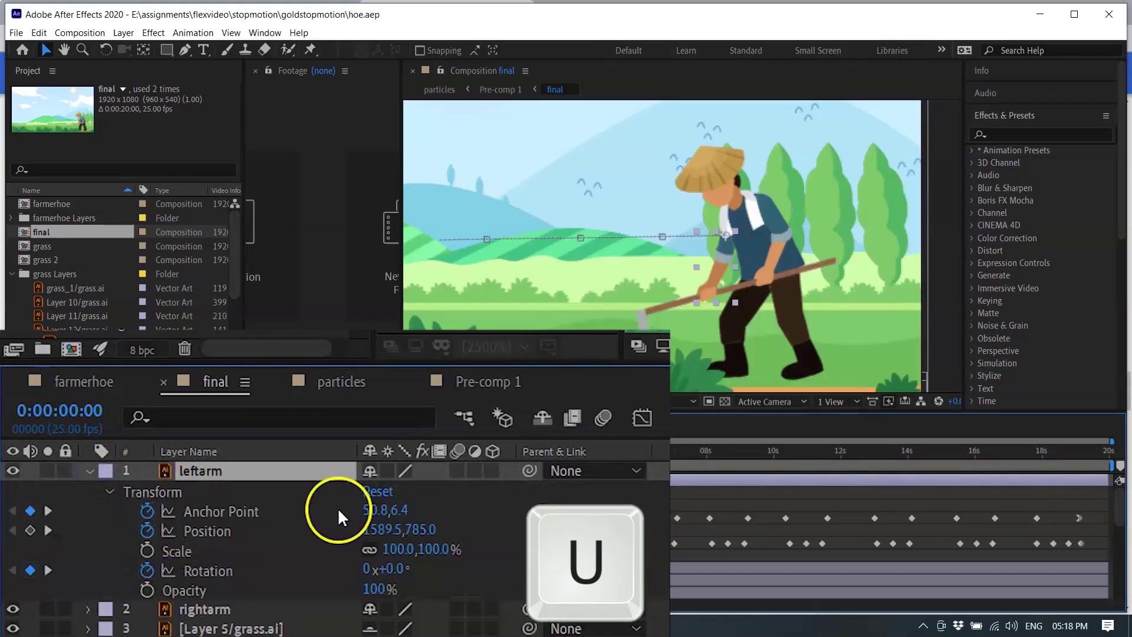
scroll(349, 531, down, 1)
scroll(353, 531, up, 1)
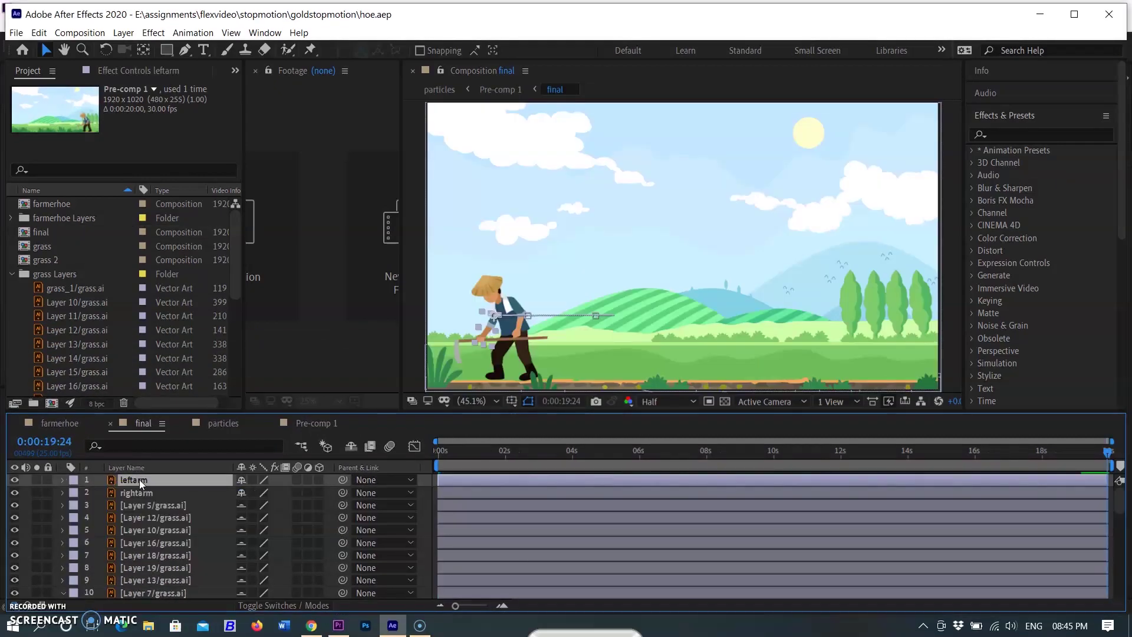
key(p)
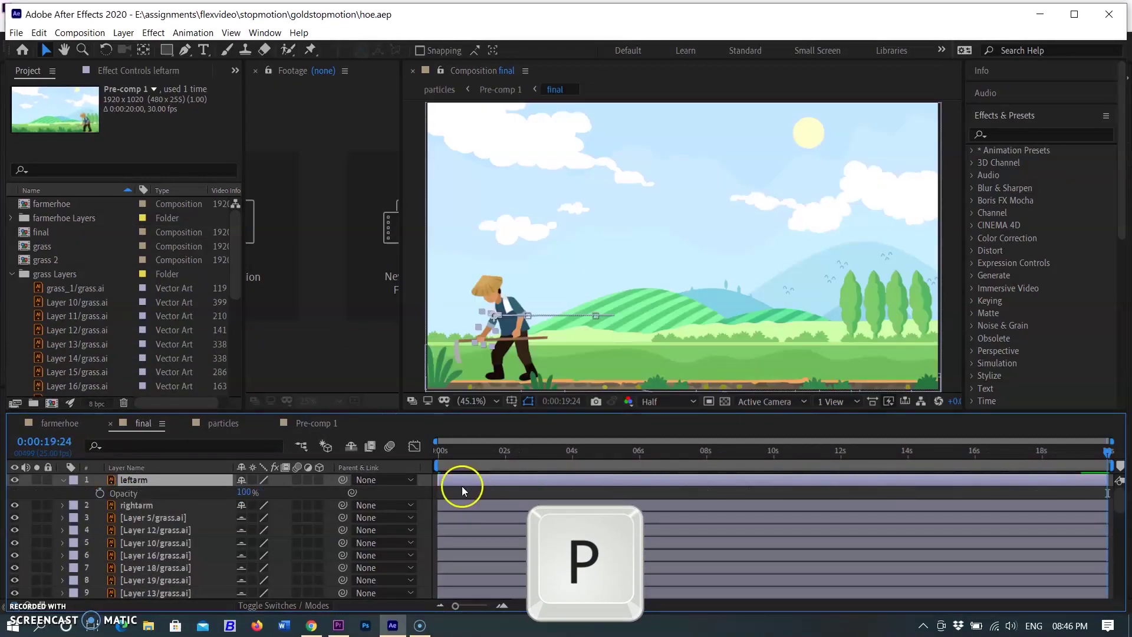
key(s)
key(r)
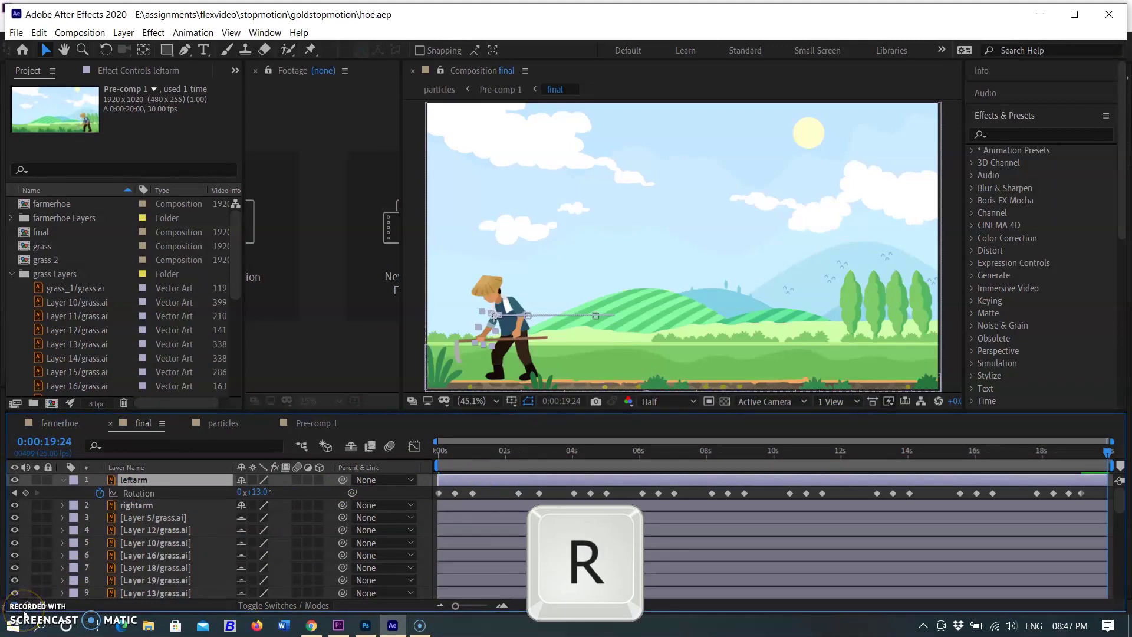
click(24, 616)
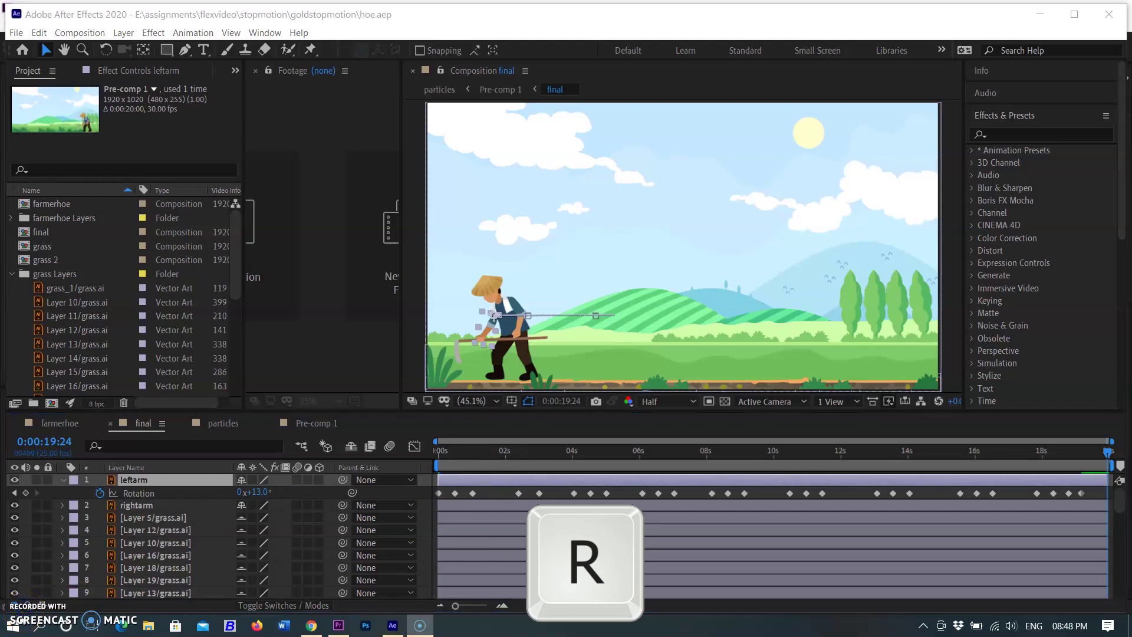
click(486, 479)
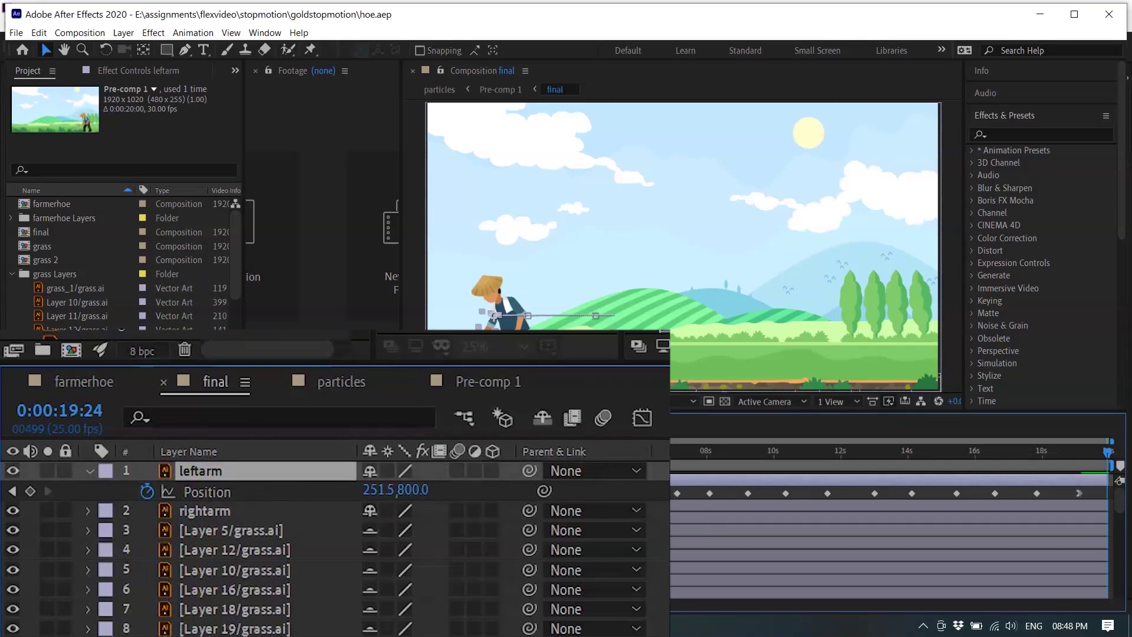
key(shift+r)
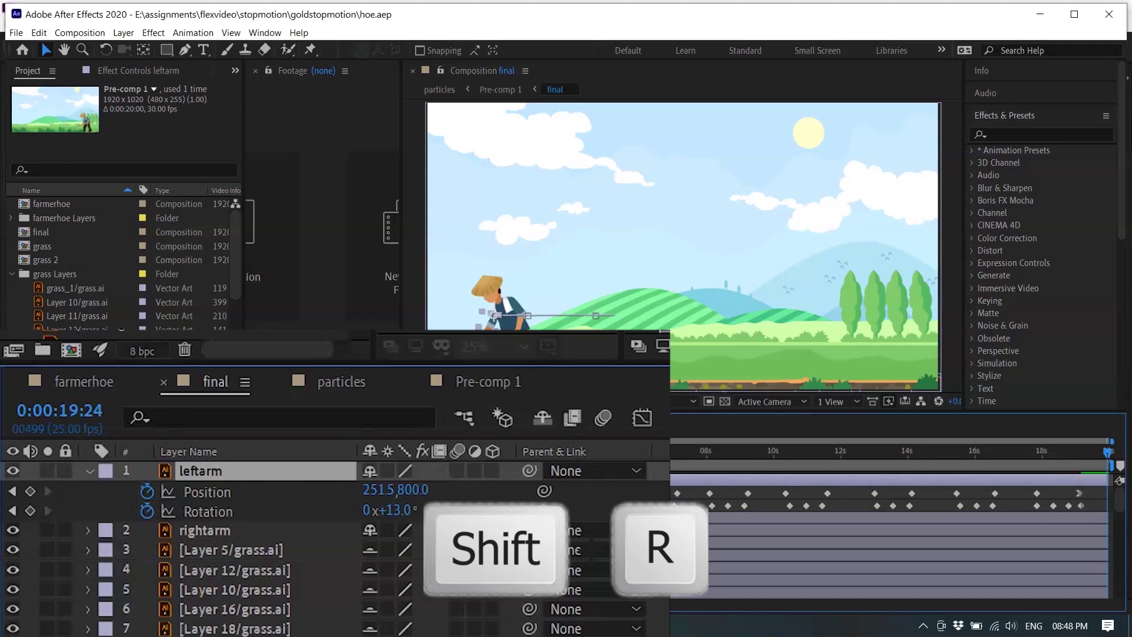
key(shift+s)
key(shift+t)
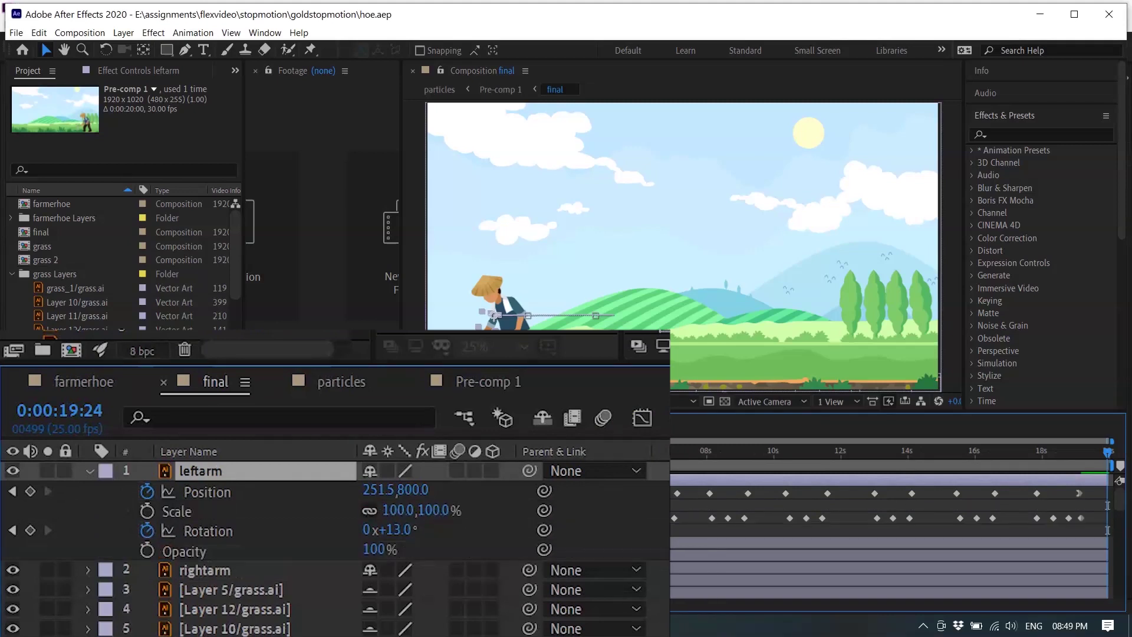
key(u)
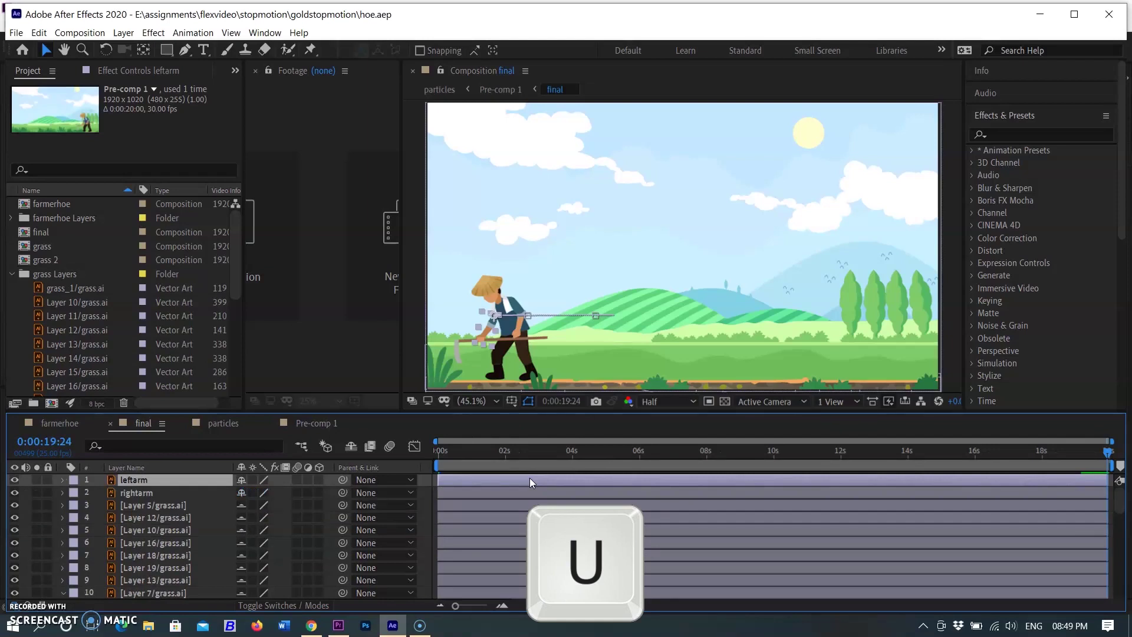
Nudge leftarm's anchor point with the Pan Behind tool, then undo the move
key(u)
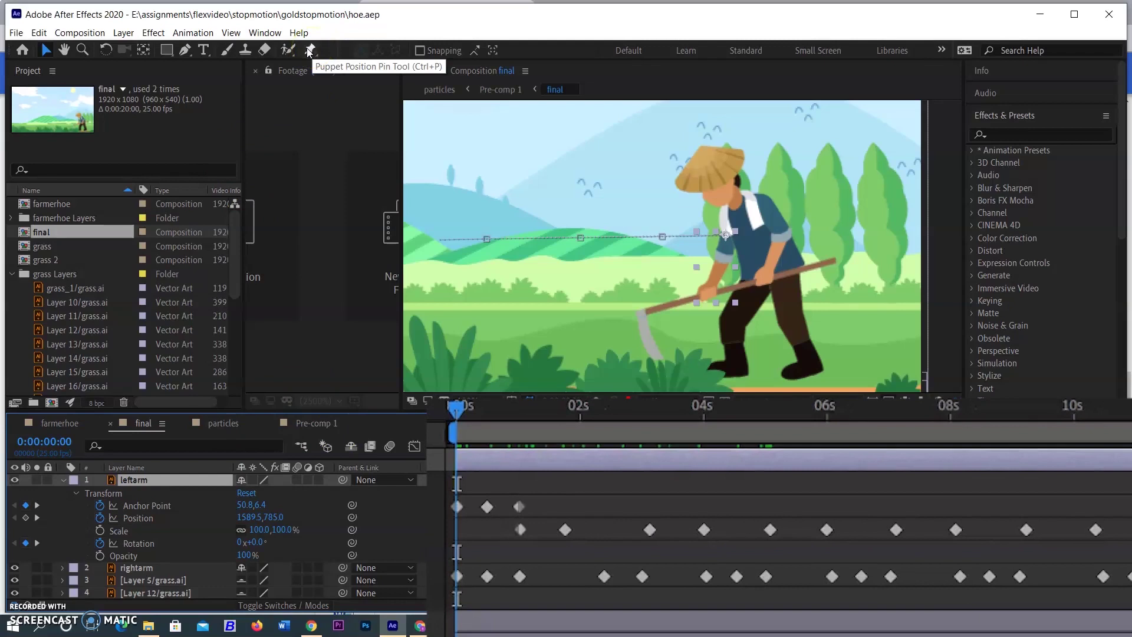
click(145, 52)
click(727, 235)
drag(727, 236, 727, 235)
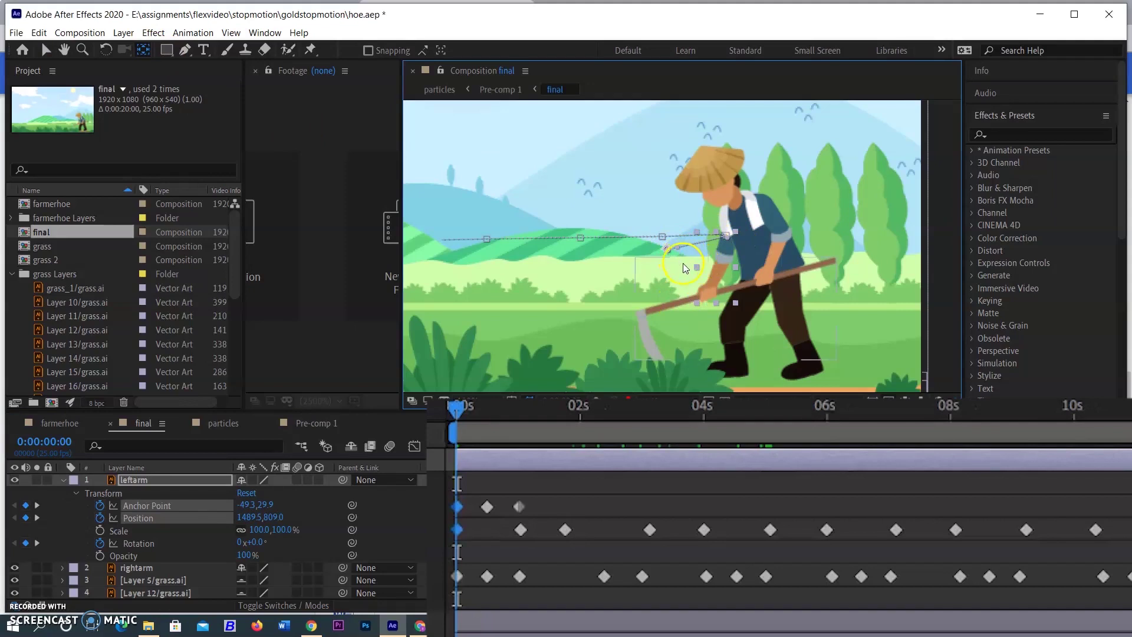
key(ctrl+z)
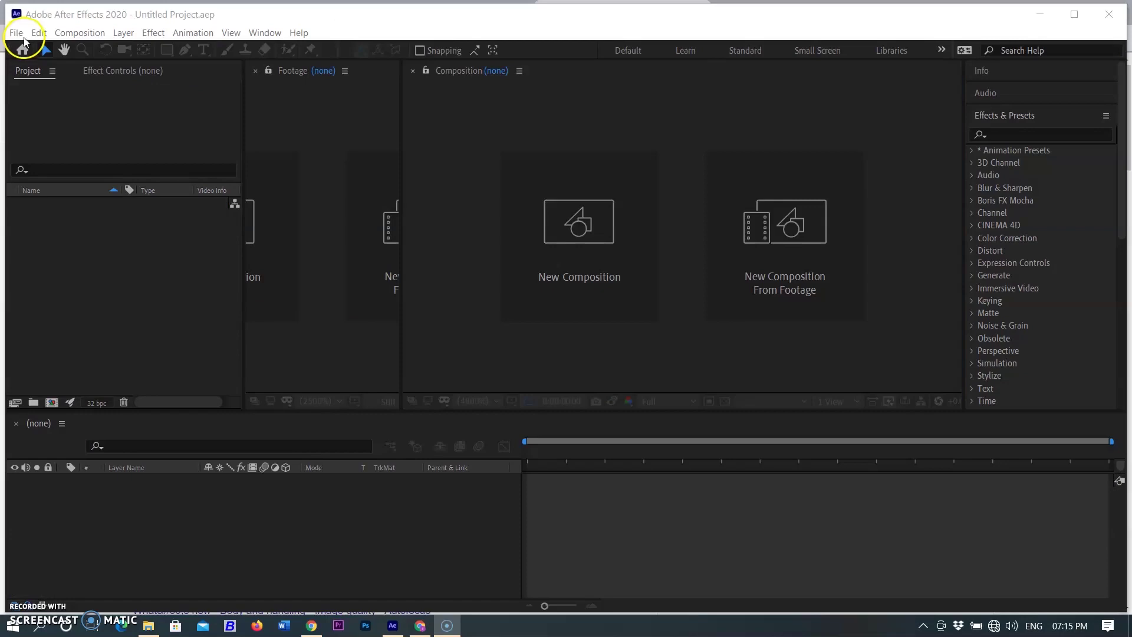
Start a new, empty After Effects project
click(17, 34)
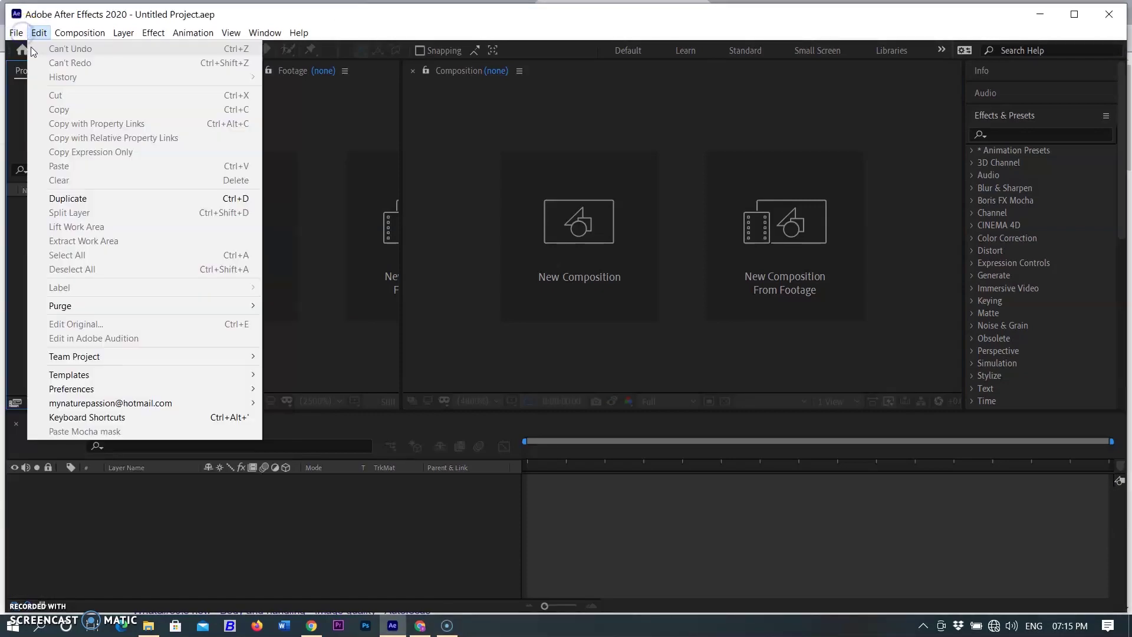
mouse_move(30, 48)
click(365, 46)
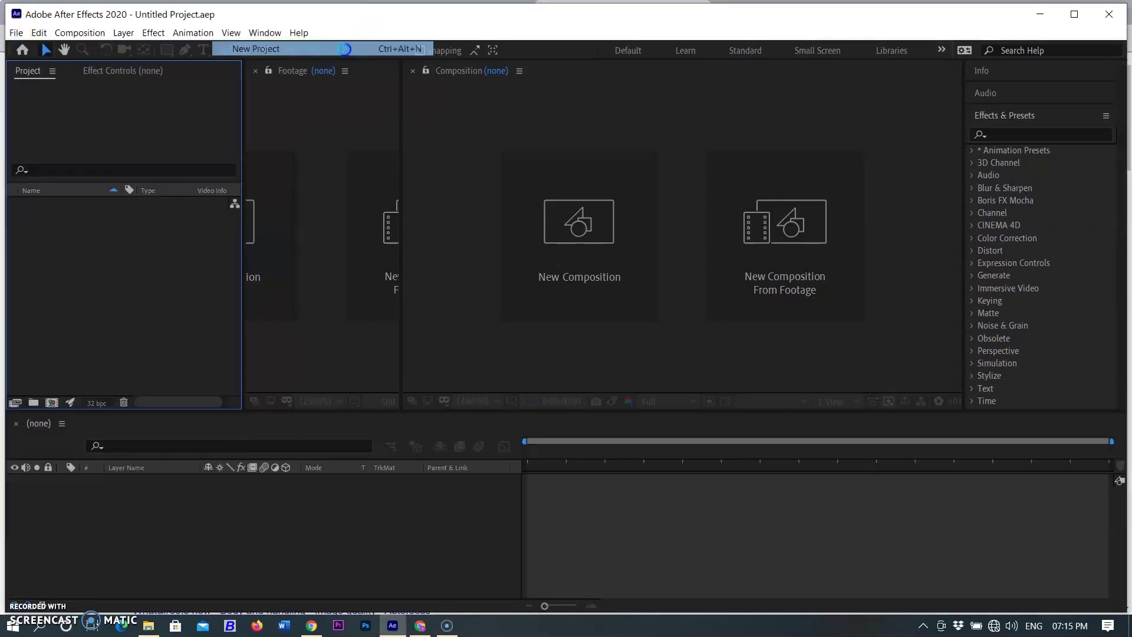
Bring up Import File and select farmerhoe.ai from the goldstopmotion folder
double_click(115, 285)
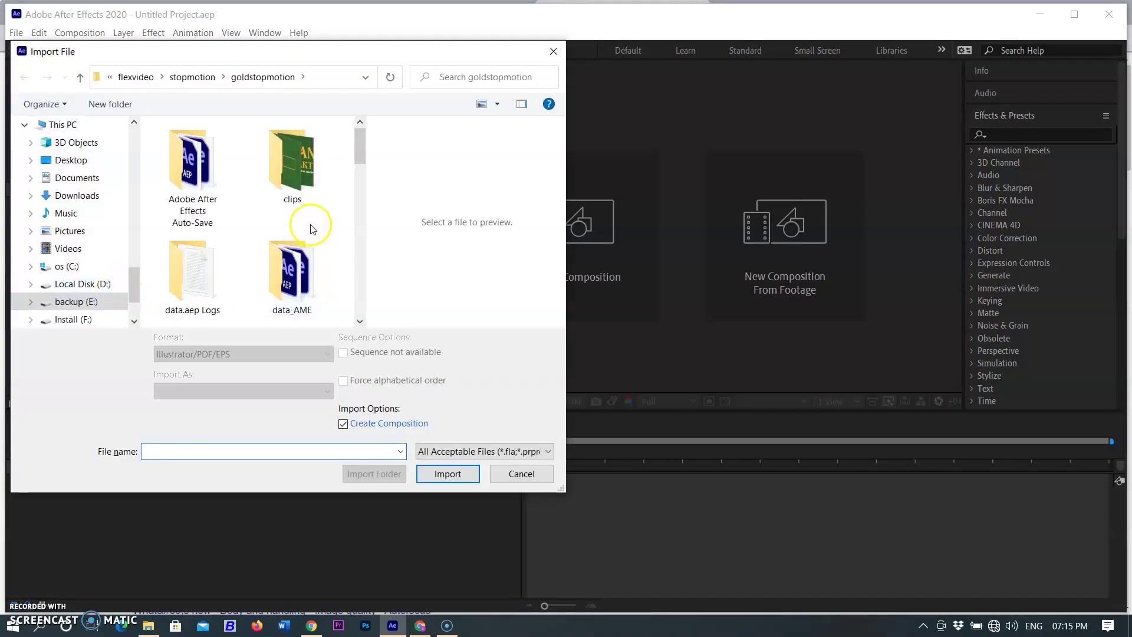
scroll(313, 229, down, 3)
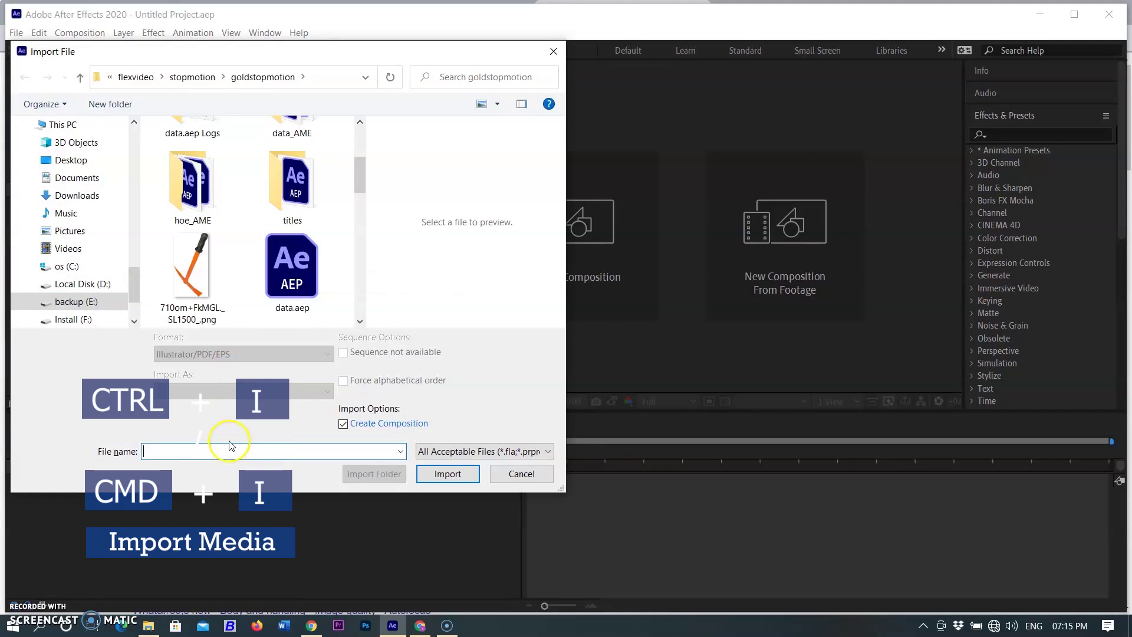
text(fa)
click(196, 242)
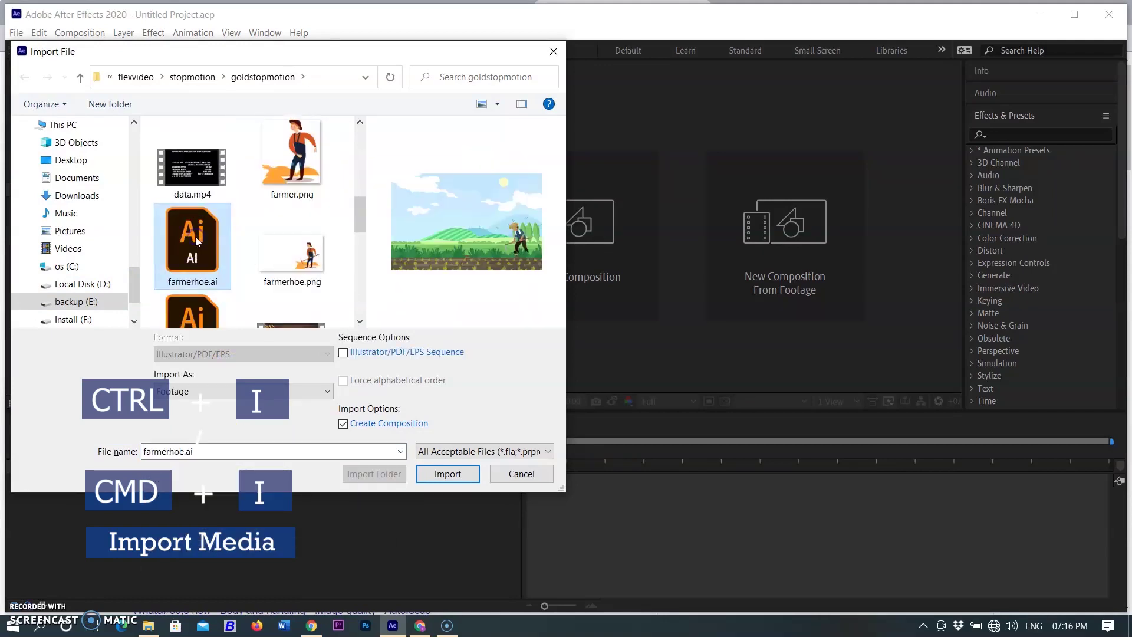
Import farmerhoe.ai as a Composition at Document Size and open the farmerhoe comp
click(457, 473)
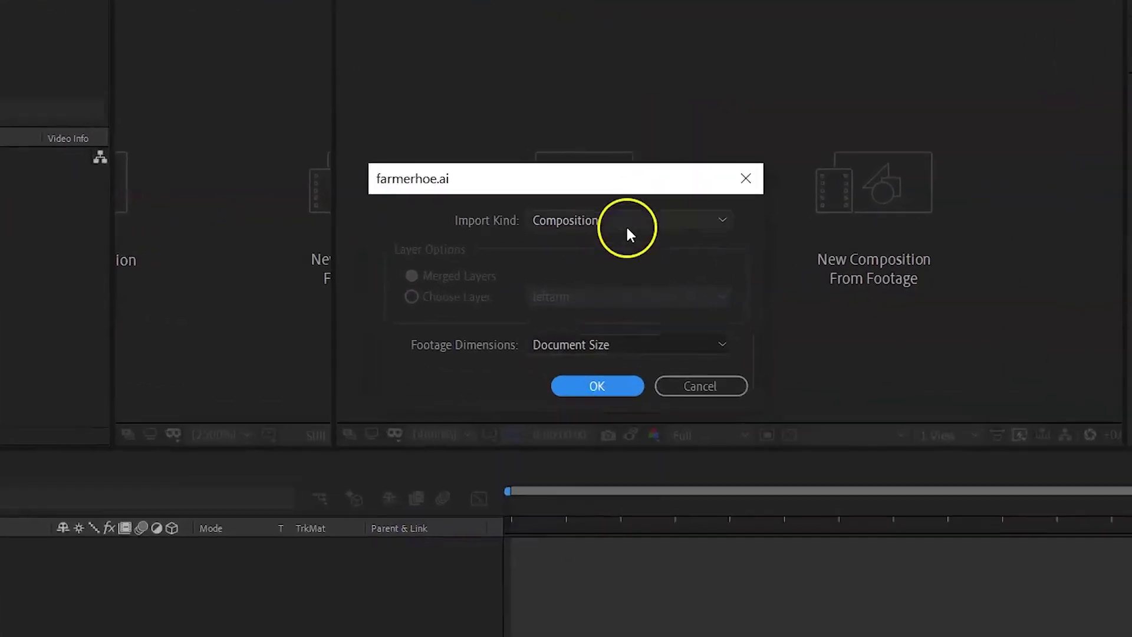
click(632, 182)
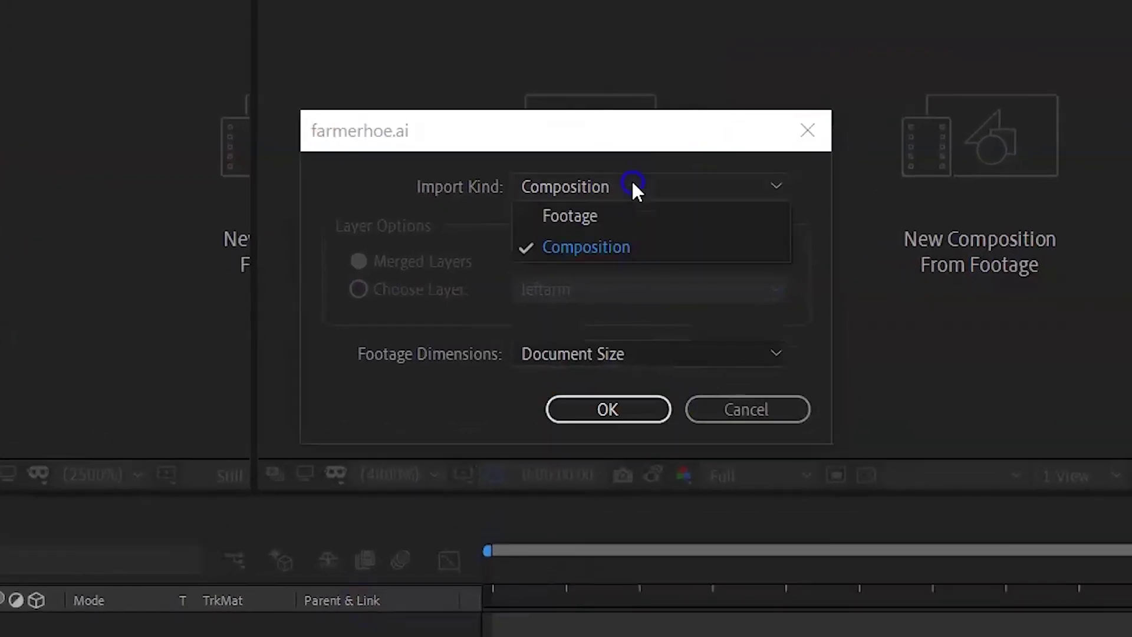
click(578, 249)
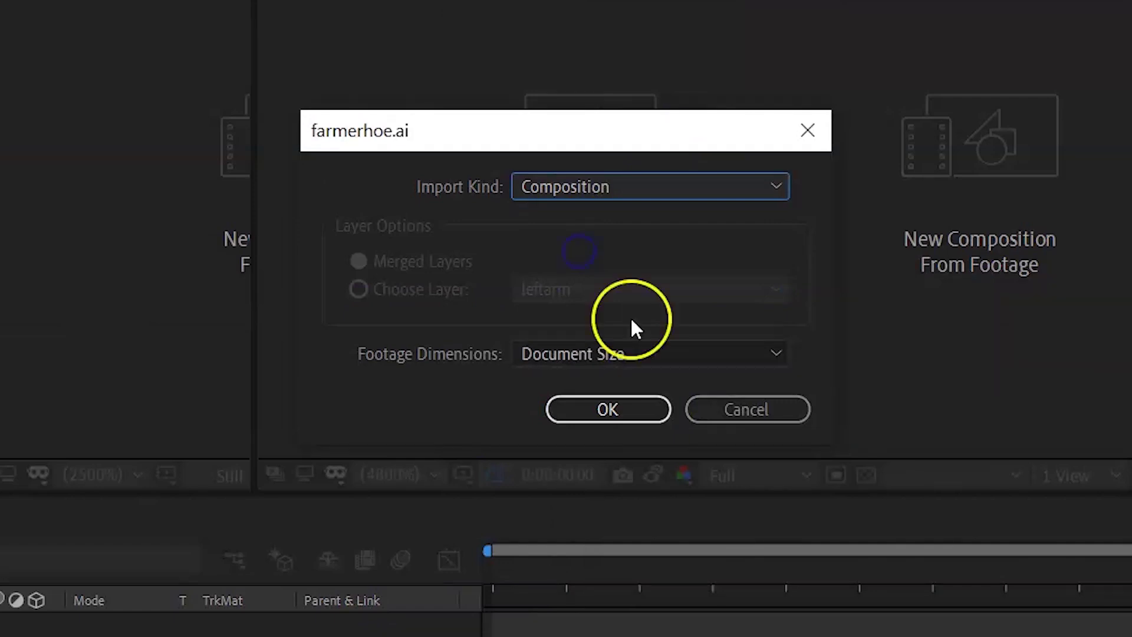
click(589, 365)
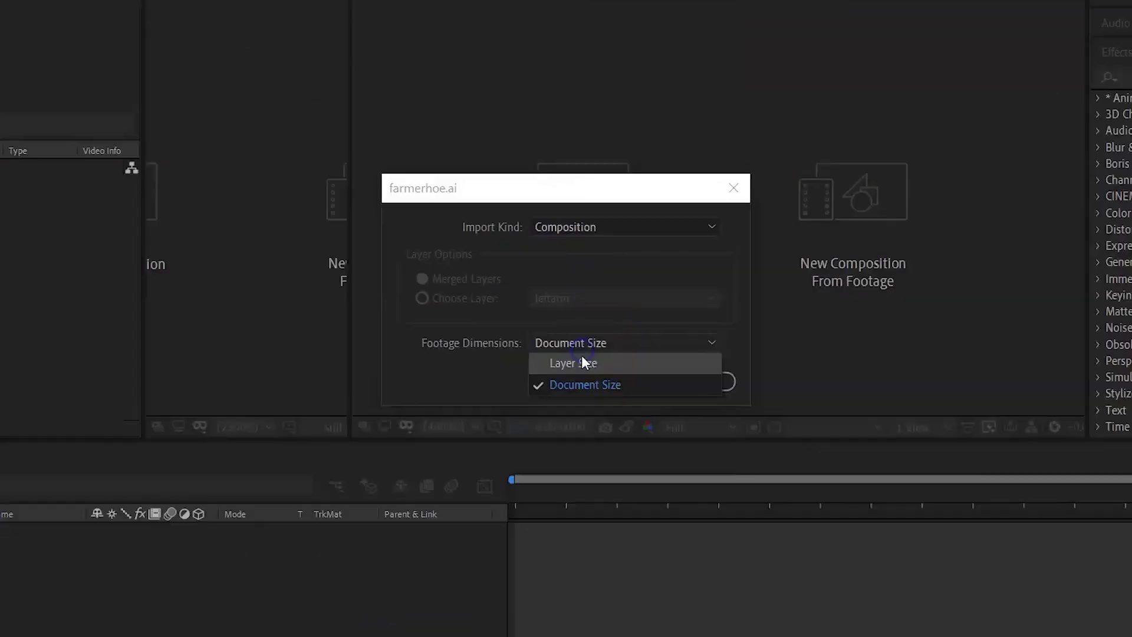
click(582, 414)
click(597, 406)
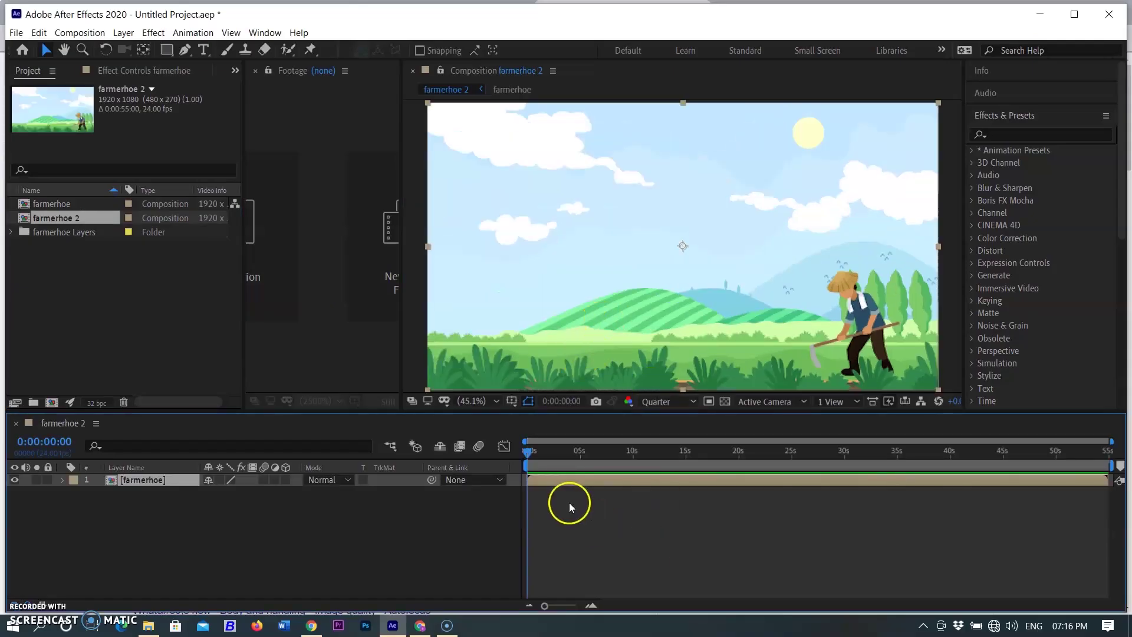
double_click(727, 480)
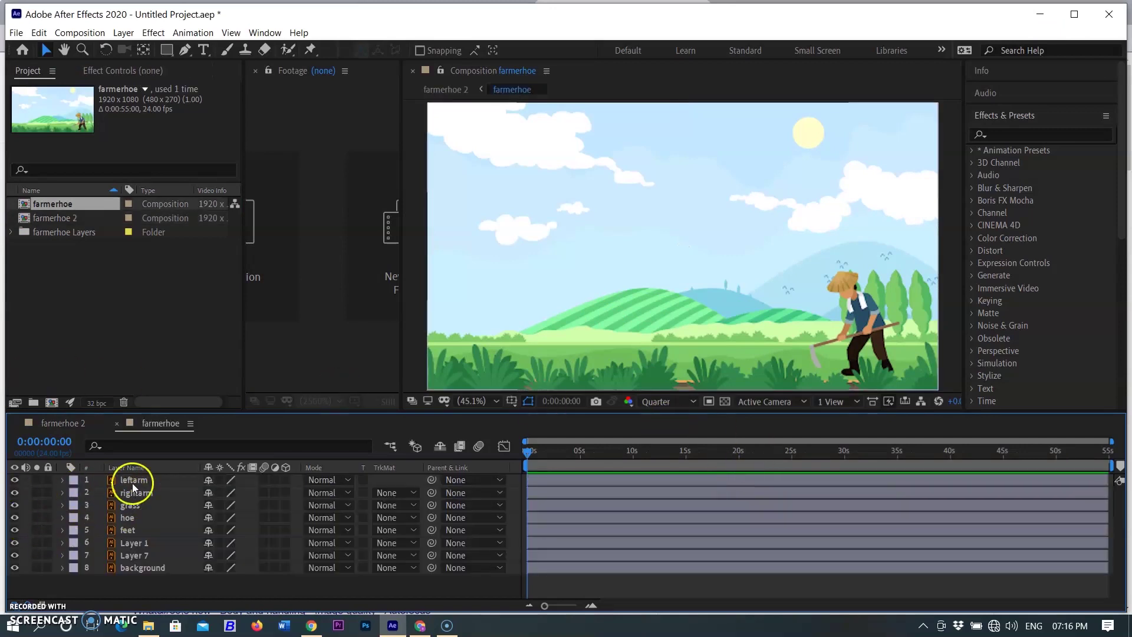
Expand leftarm's Transform properties and keyframe its Anchor Point at 0:00:00:00
click(62, 480)
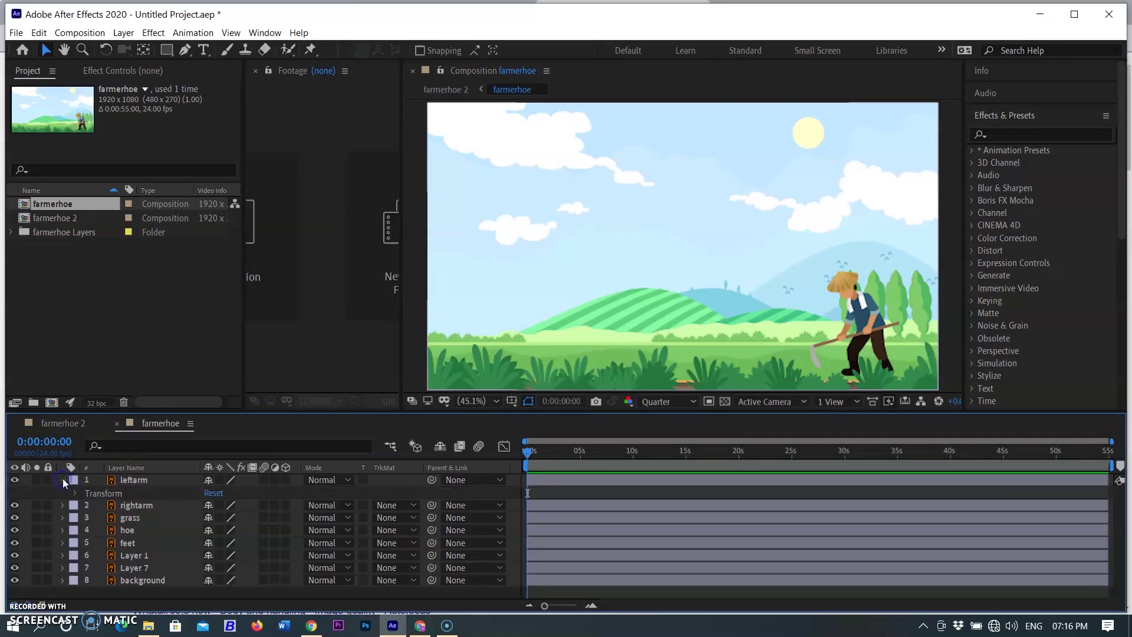
click(62, 480)
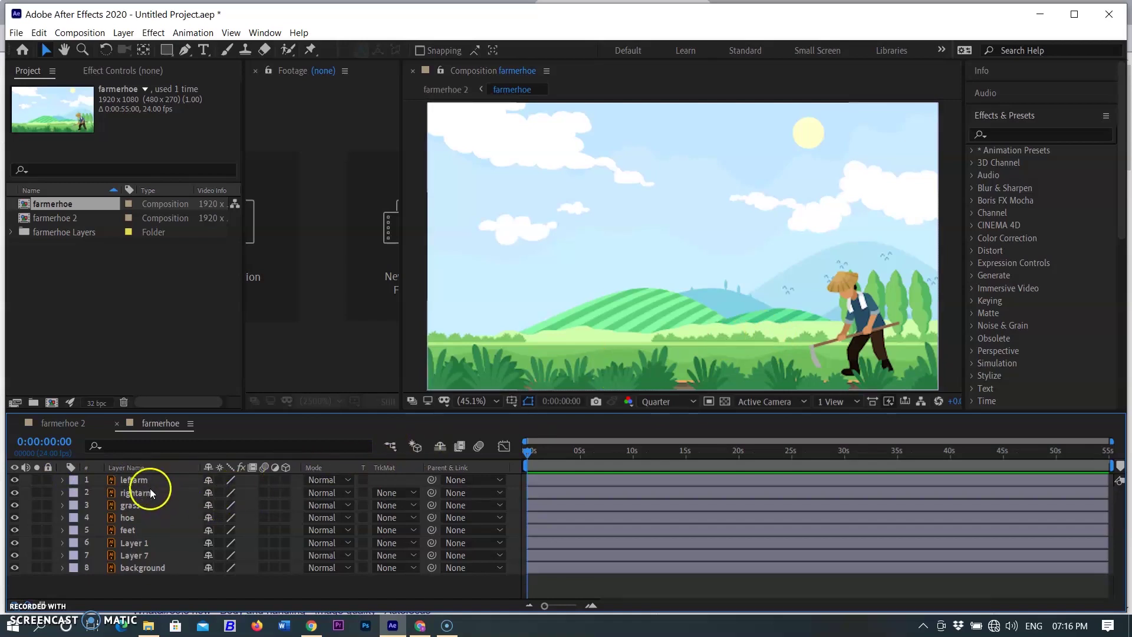
click(62, 480)
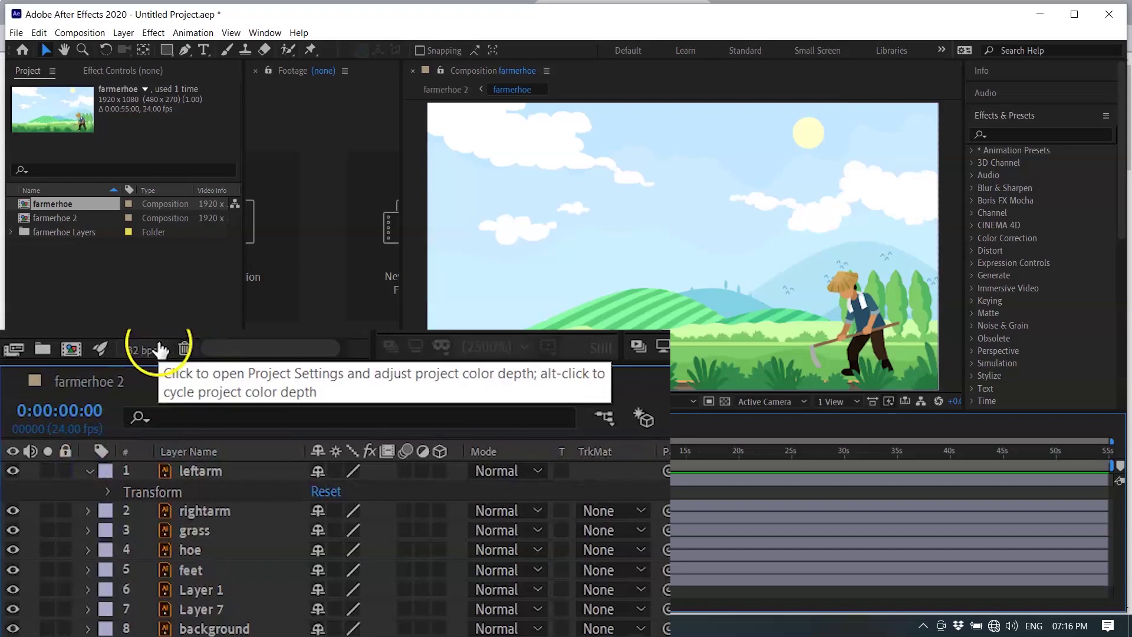
click(104, 490)
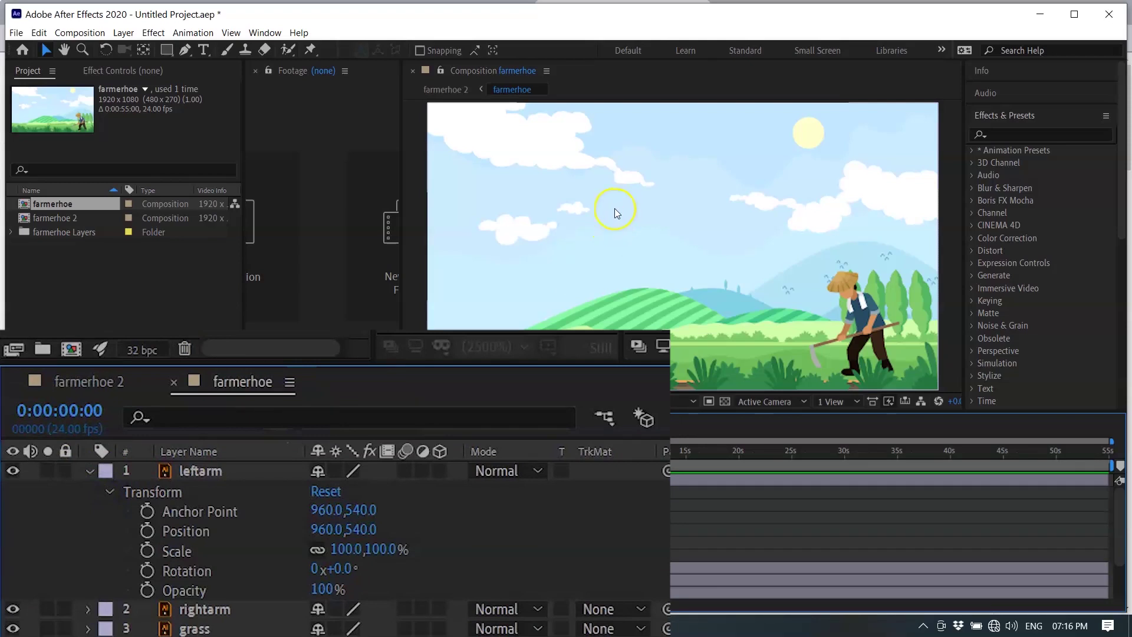
click(149, 511)
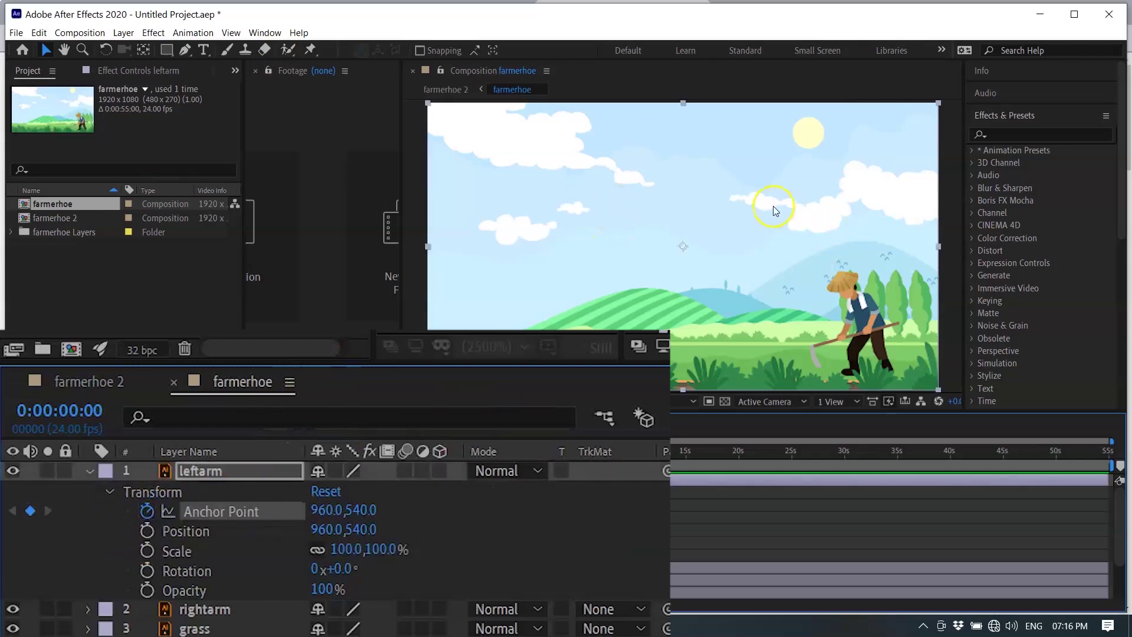
drag(682, 253, 651, 241)
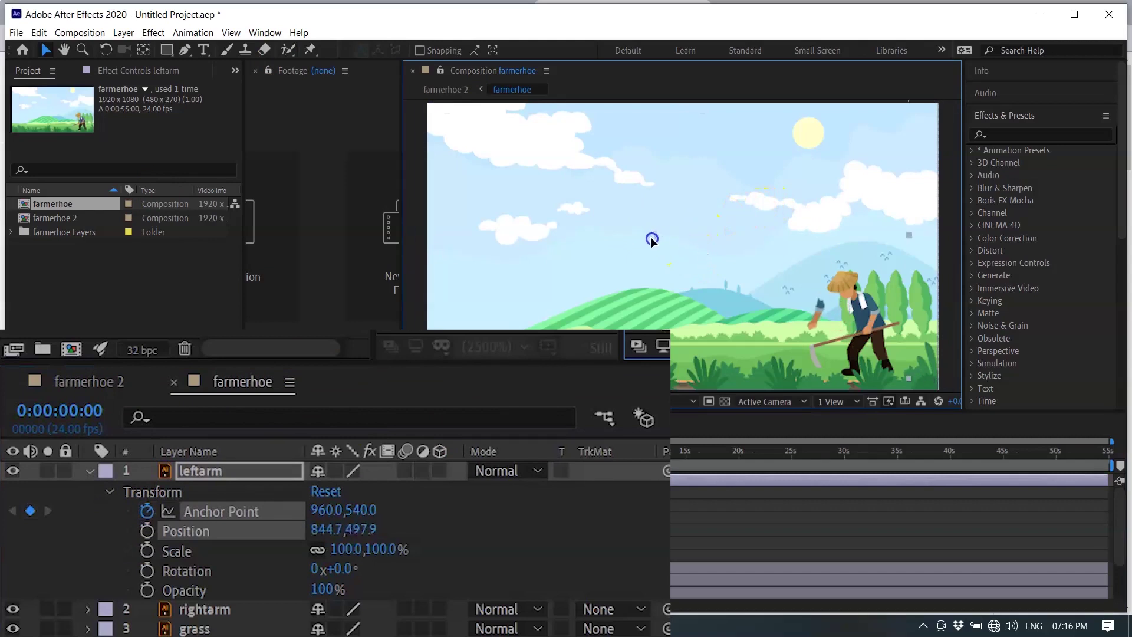
key(ctrl+z)
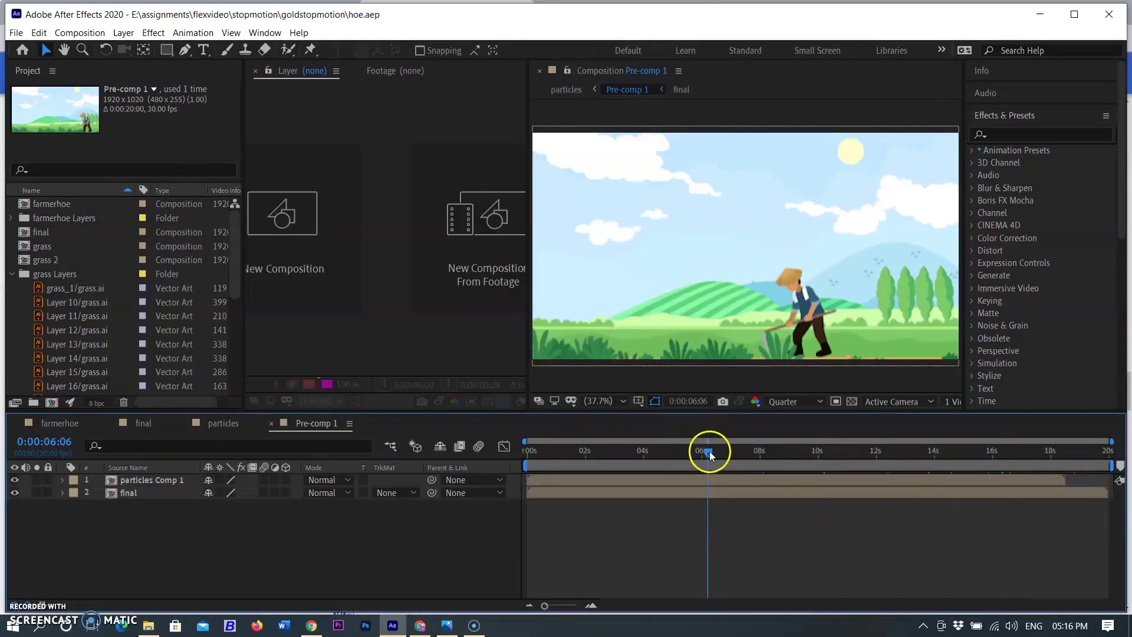
drag(710, 451, 579, 453)
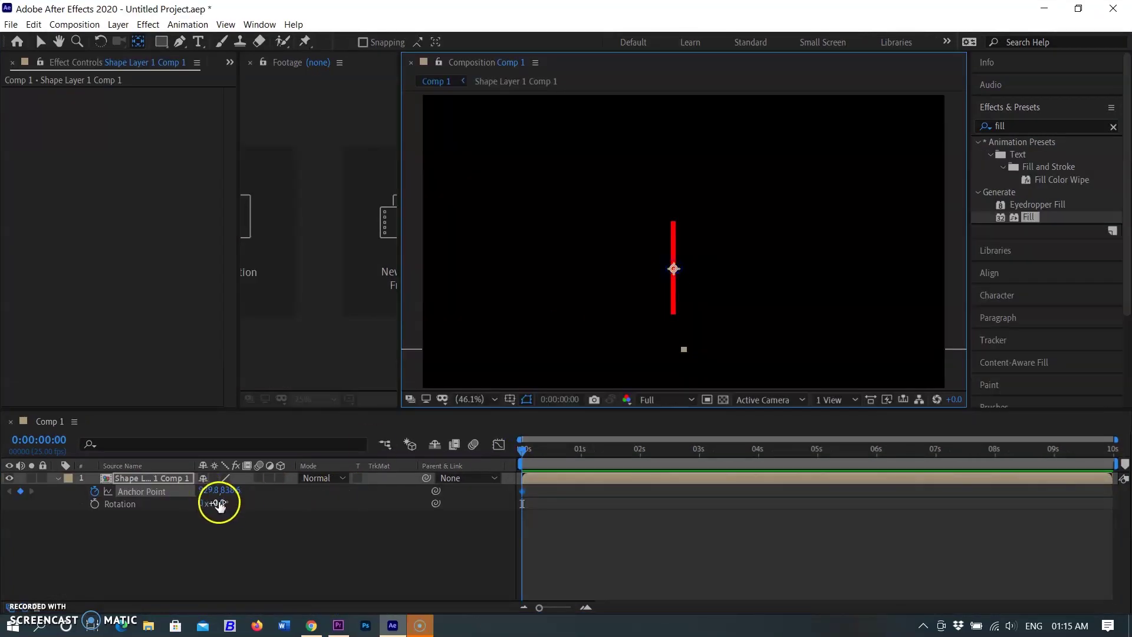
drag(218, 504, 380, 556)
drag(665, 260, 645, 234)
mouse_move(220, 502)
mouse_down()
mouse_move(278, 503)
mouse_move(222, 501)
mouse_up()
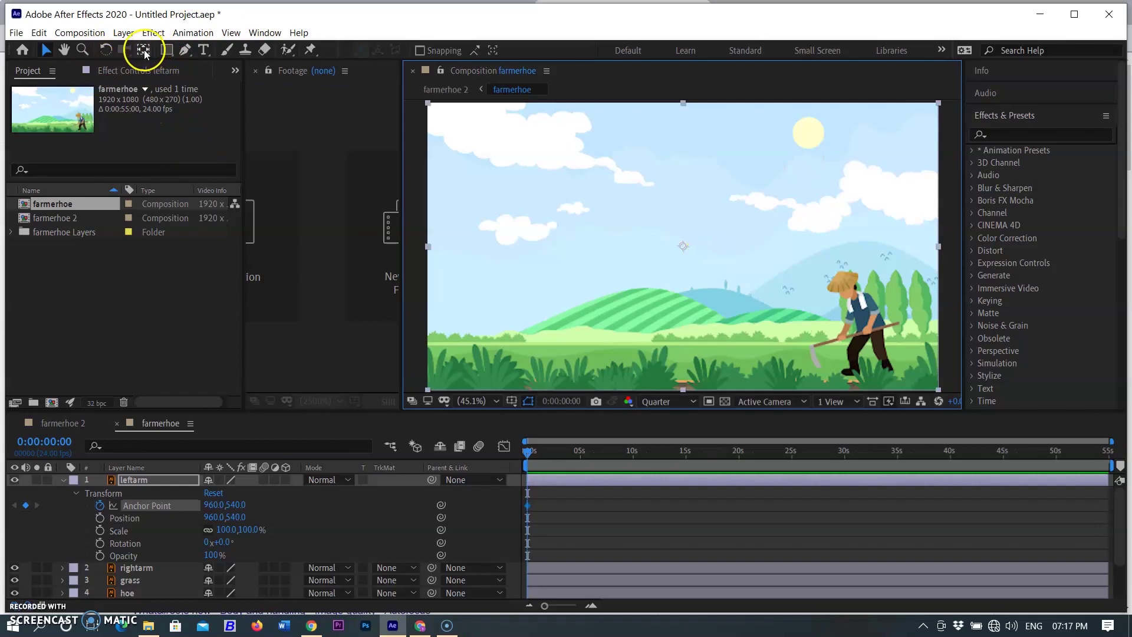
Drag leftarm's anchor to the shoulder (1589.8, 770.6) and keyframe its Position and Rotation
key(y)
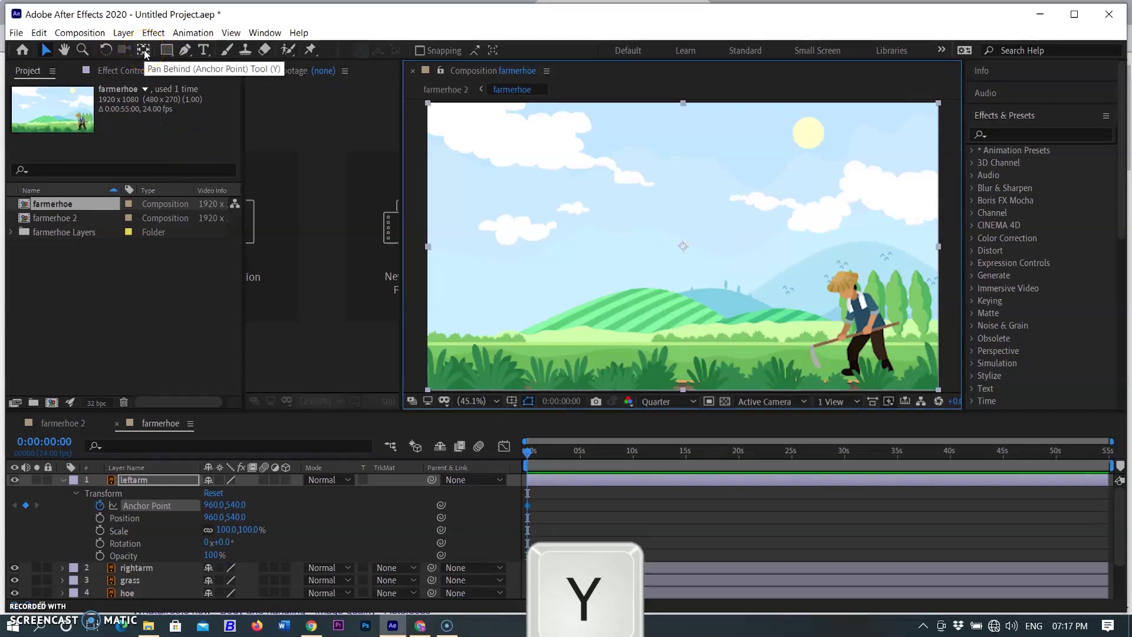
click(144, 52)
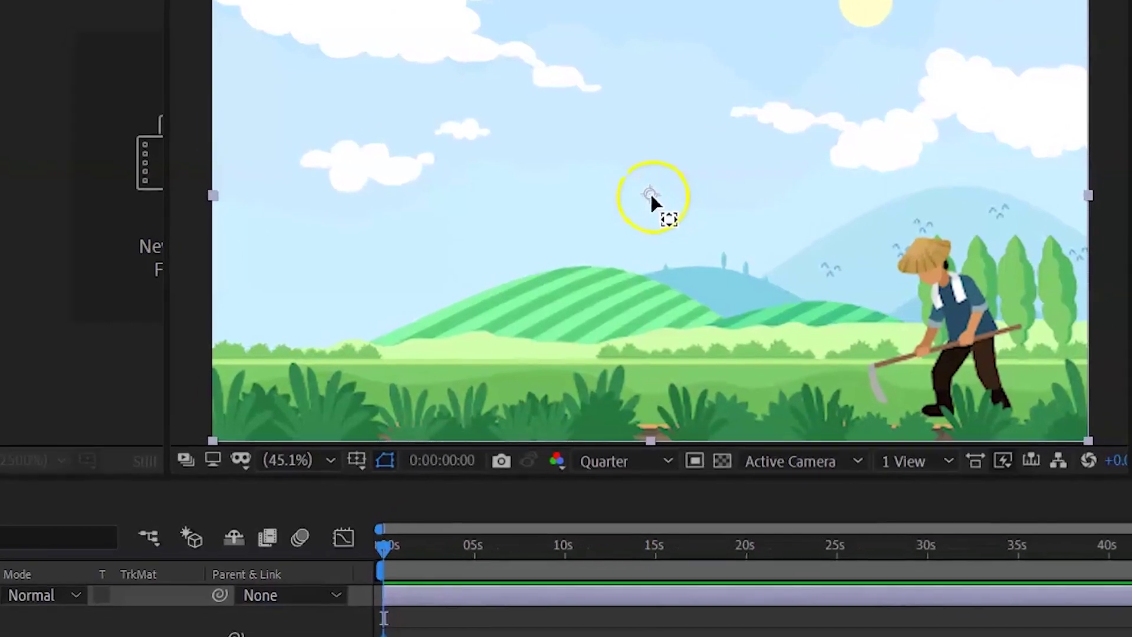
drag(660, 215, 978, 296)
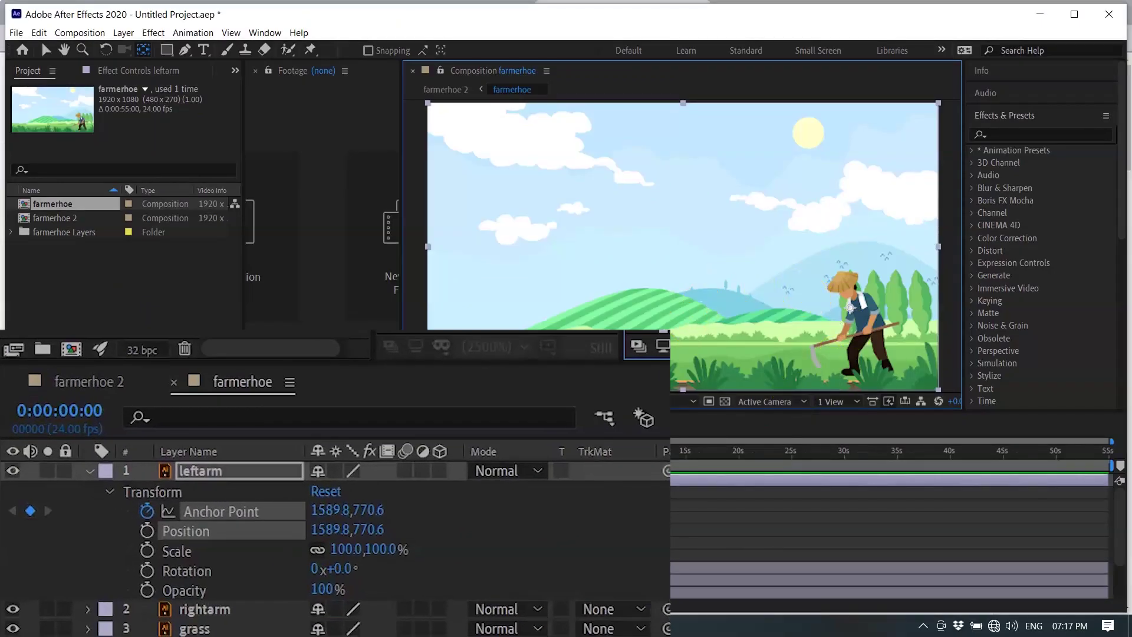
click(149, 531)
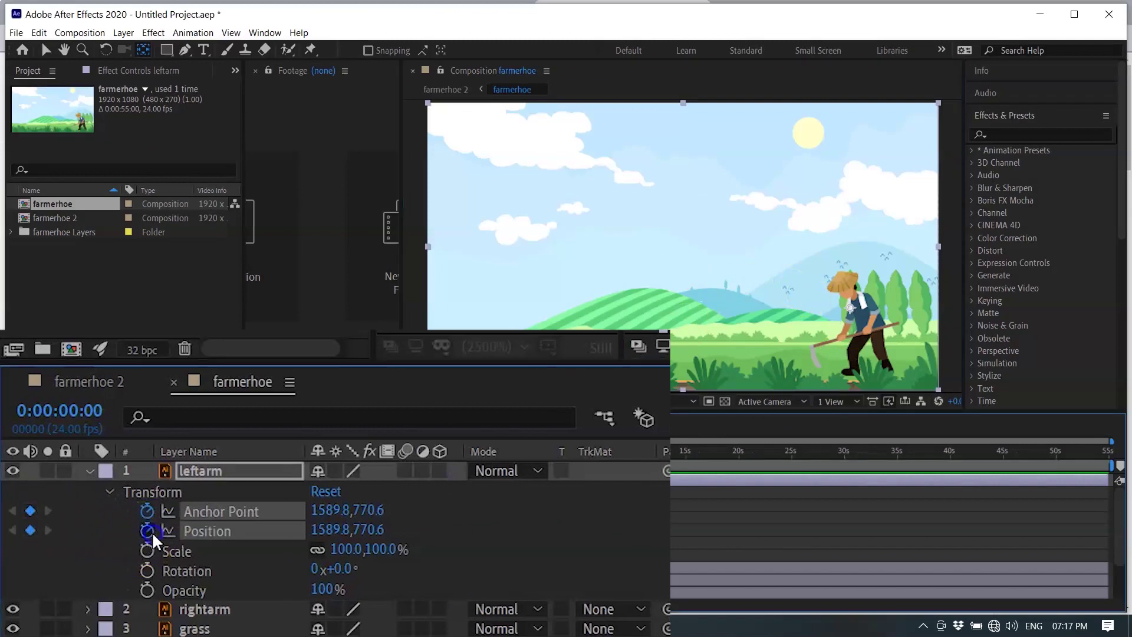
click(147, 570)
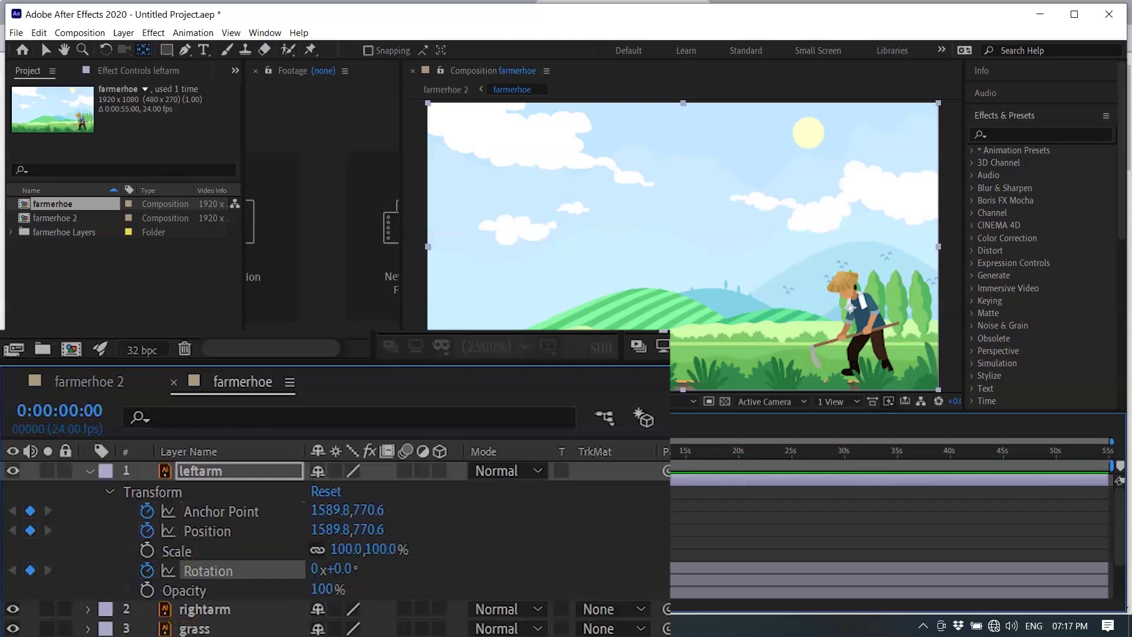
At 0:00:00:20, drag rightarm's anchor point onto the shoulder at 1408, 675.3
click(535, 452)
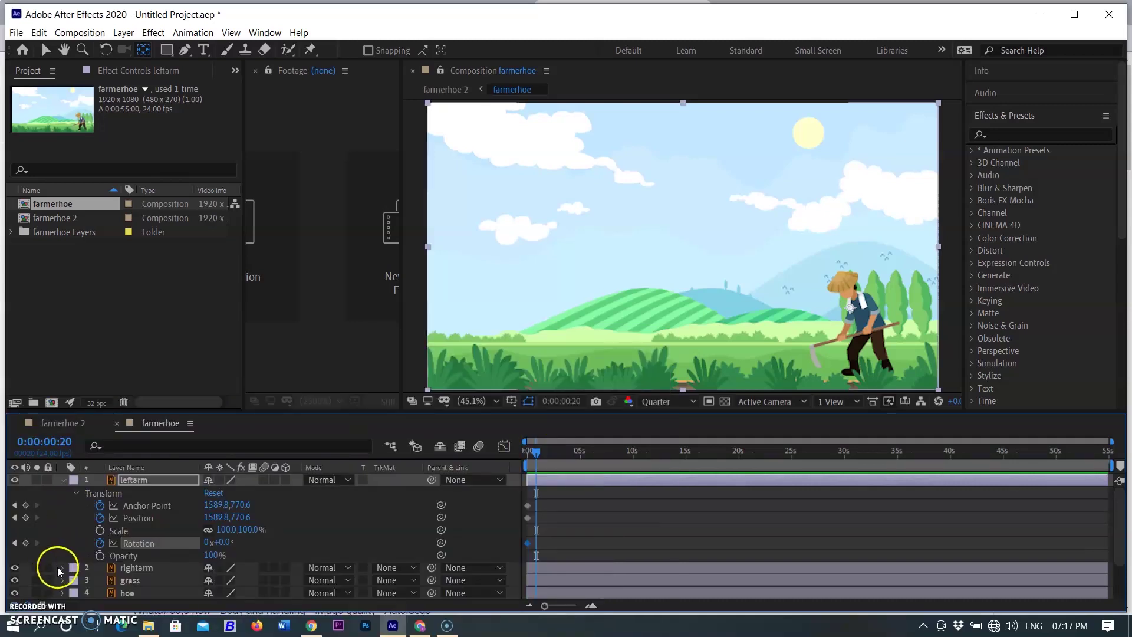
click(61, 568)
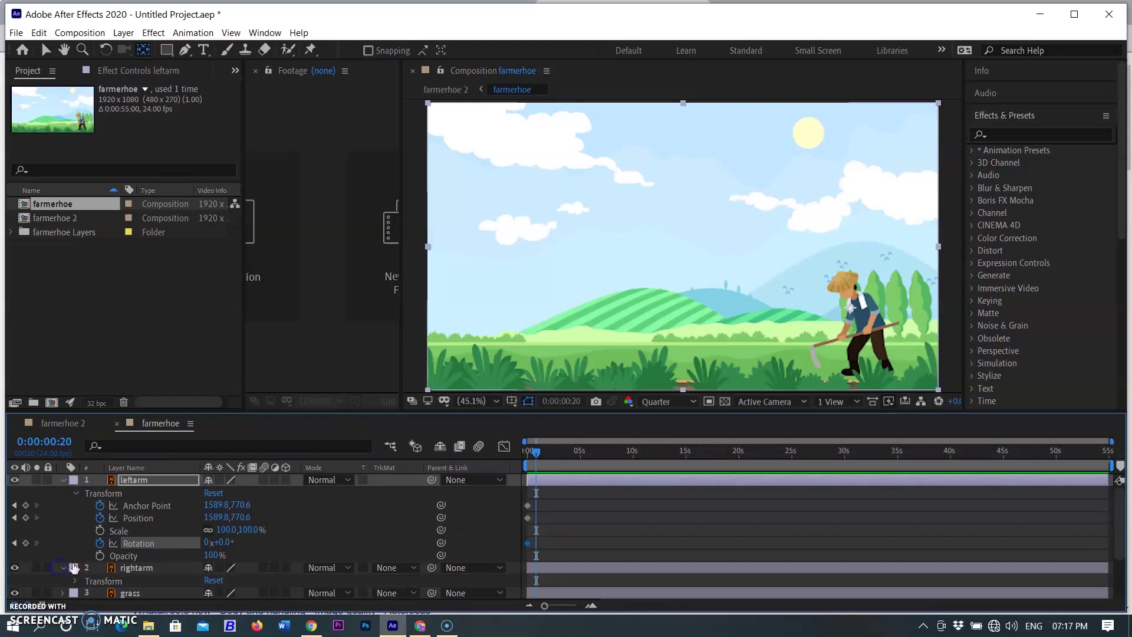
scroll(270, 532, down, 2)
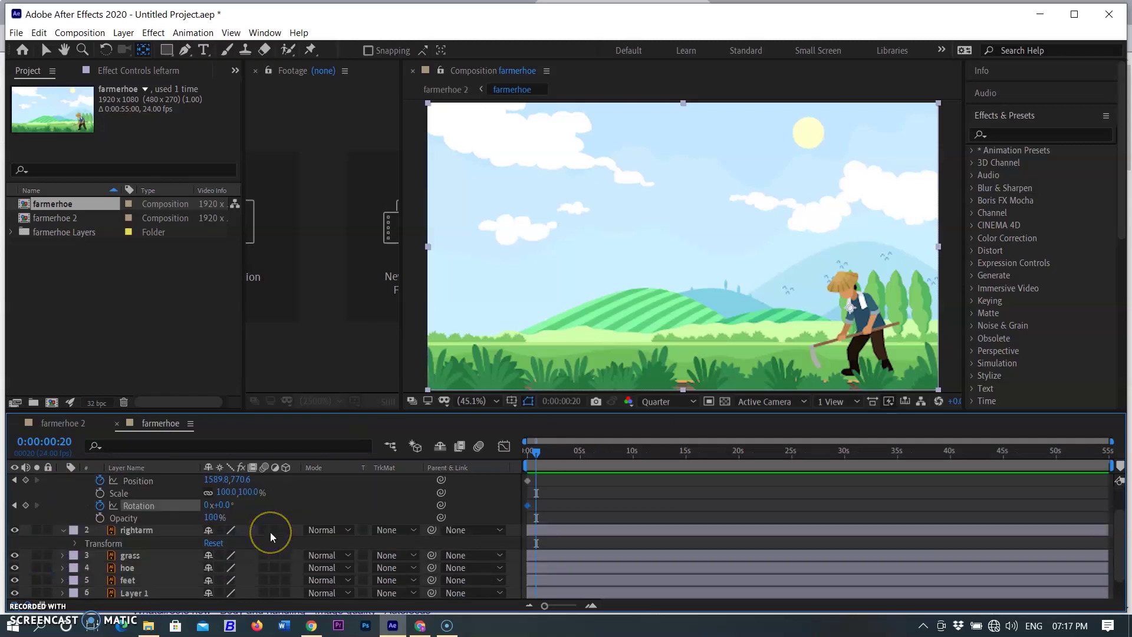
click(74, 543)
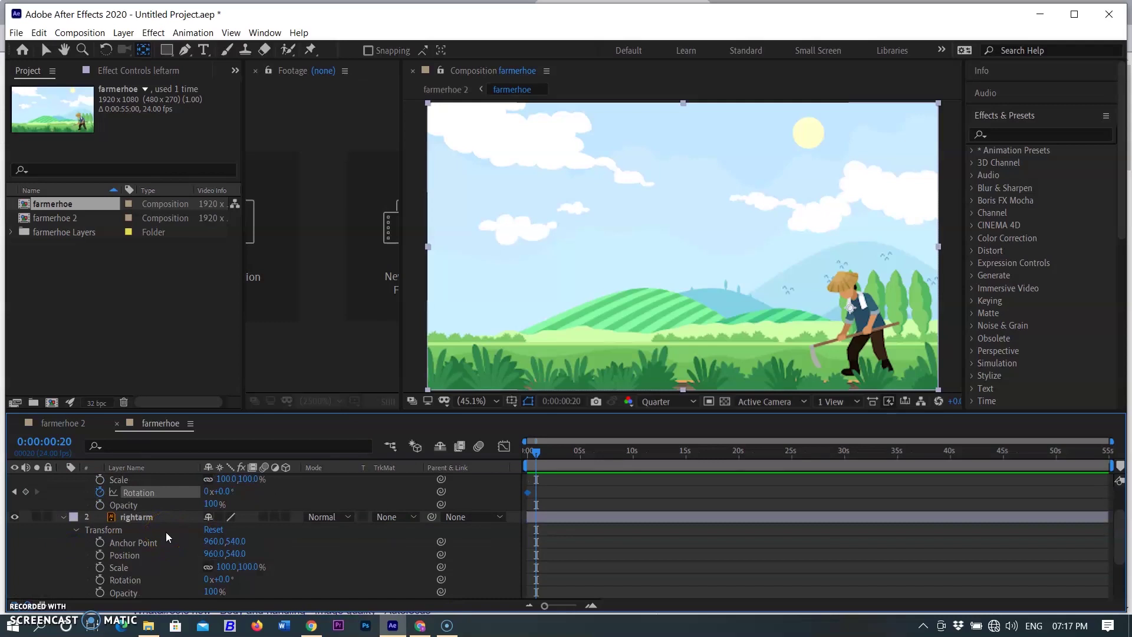
drag(683, 248, 802, 283)
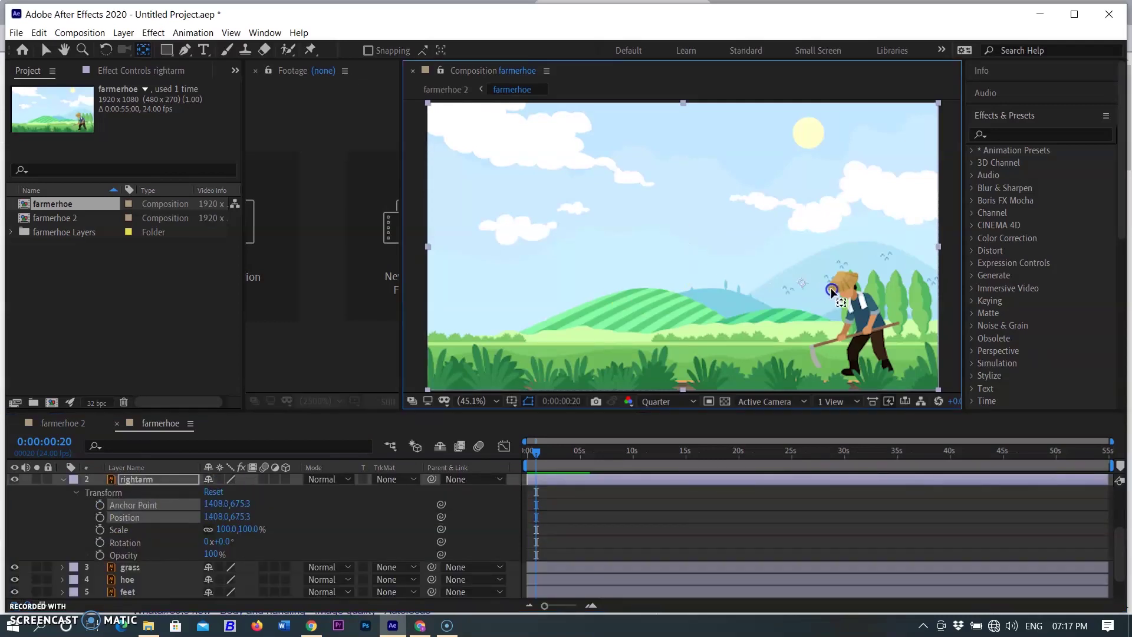
click(582, 566)
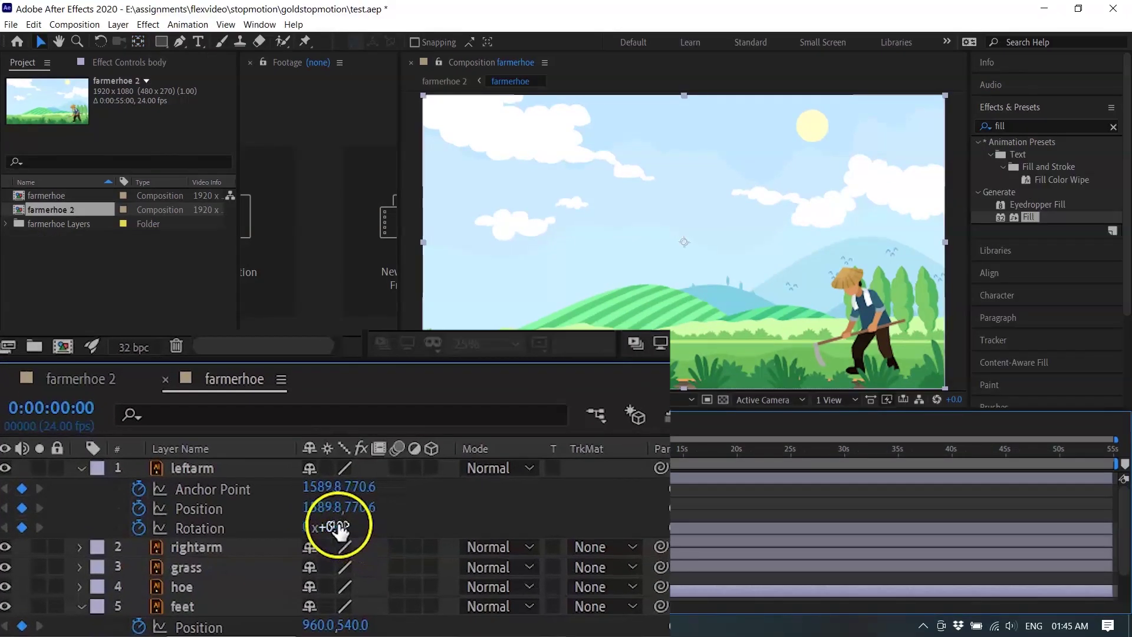
Rotate the left arm to about 18°, then tilt it back to a small negative angle at 0:00:01:06
drag(328, 525, 366, 529)
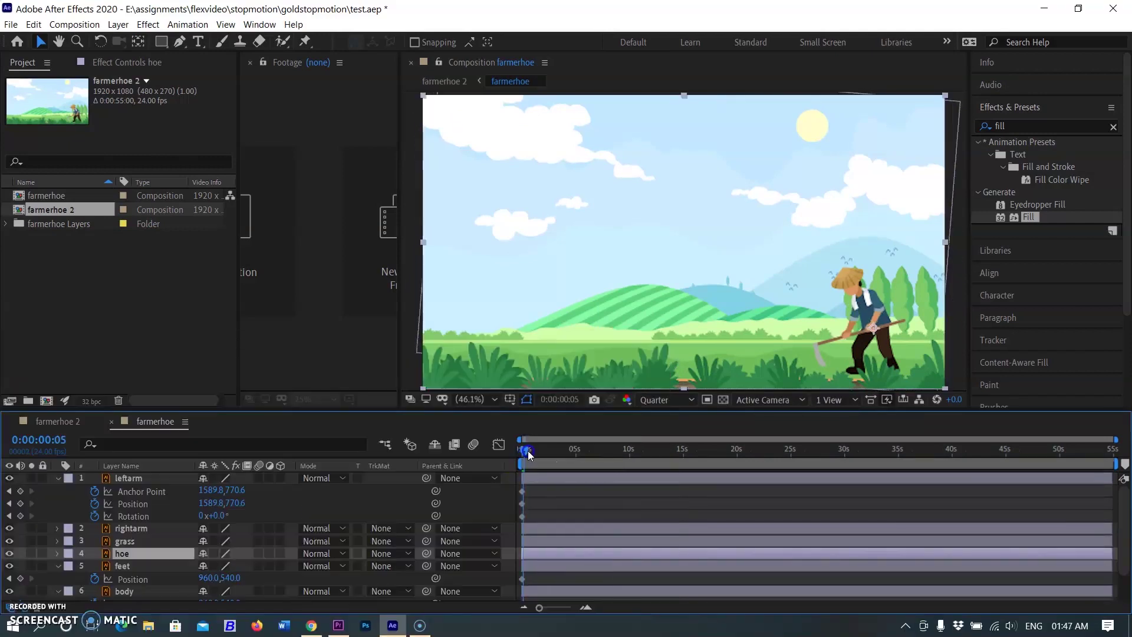
drag(531, 454, 538, 457)
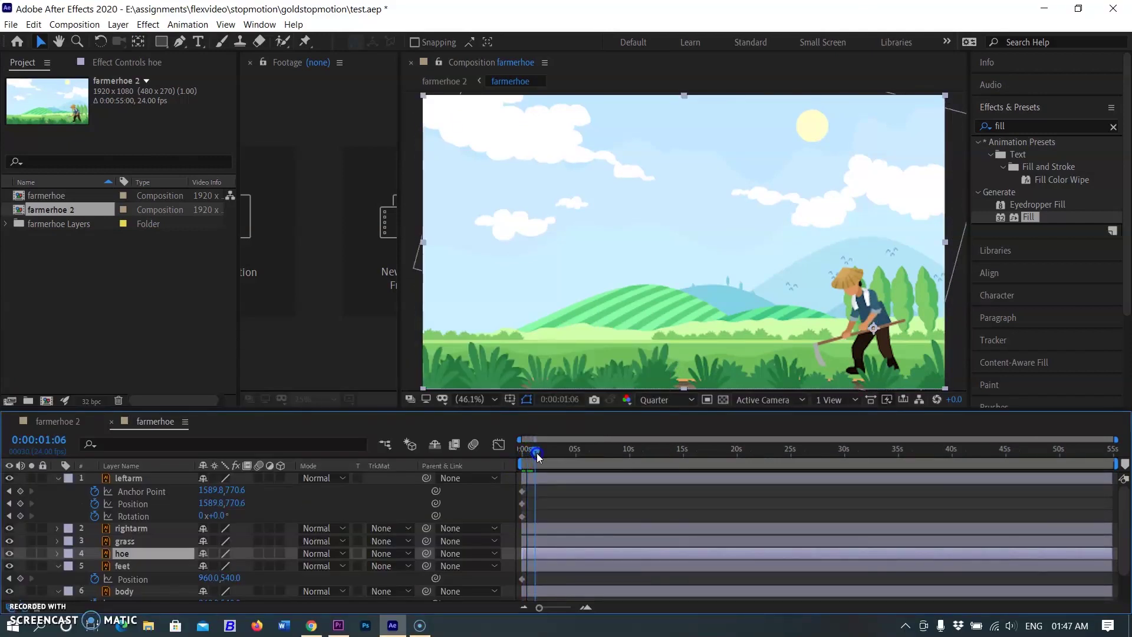
click(249, 491)
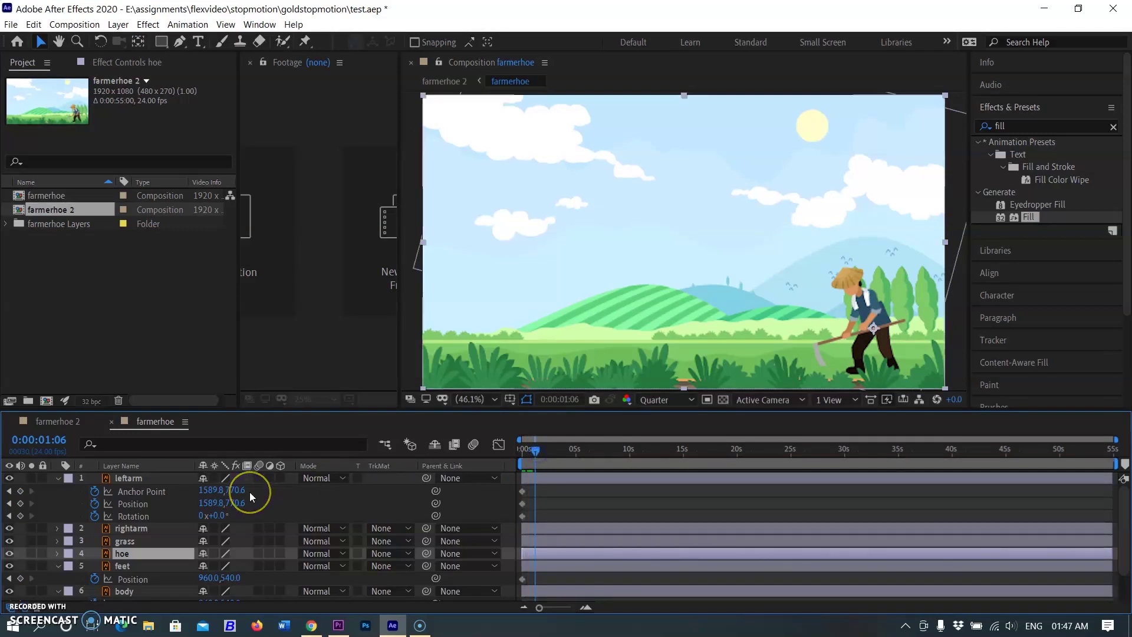
mouse_move(224, 517)
mouse_down()
mouse_move(234, 517)
mouse_move(221, 517)
mouse_up()
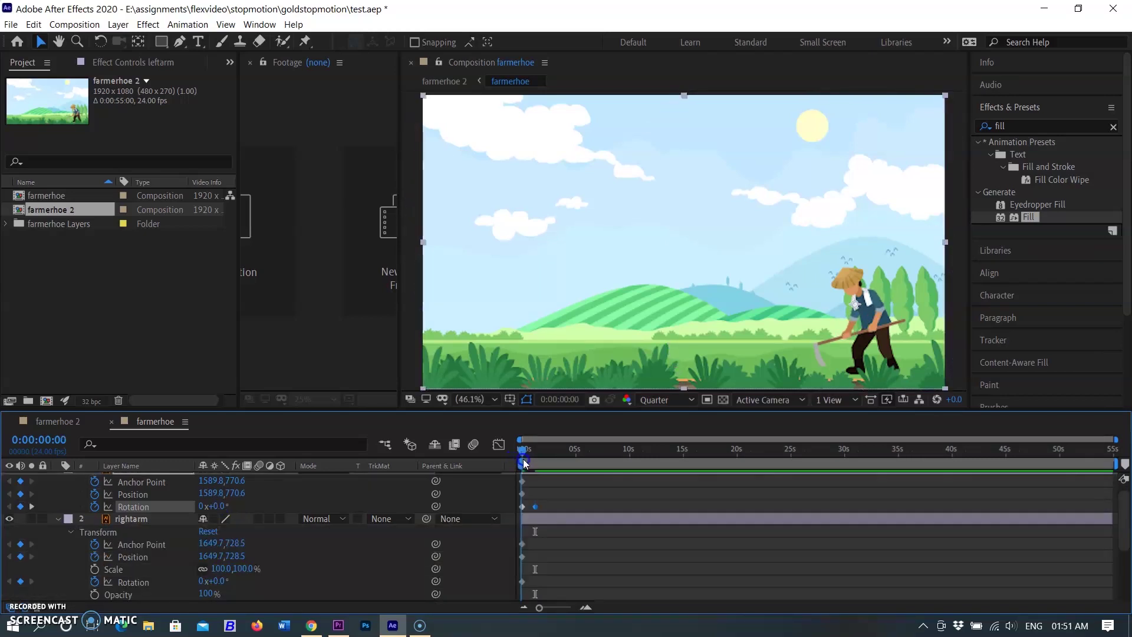
Later in the swing, rotate the right arm about 18° and the left arm about 15°
click(540, 466)
mouse_move(541, 465)
mouse_down()
mouse_move(488, 471)
mouse_move(552, 479)
mouse_up()
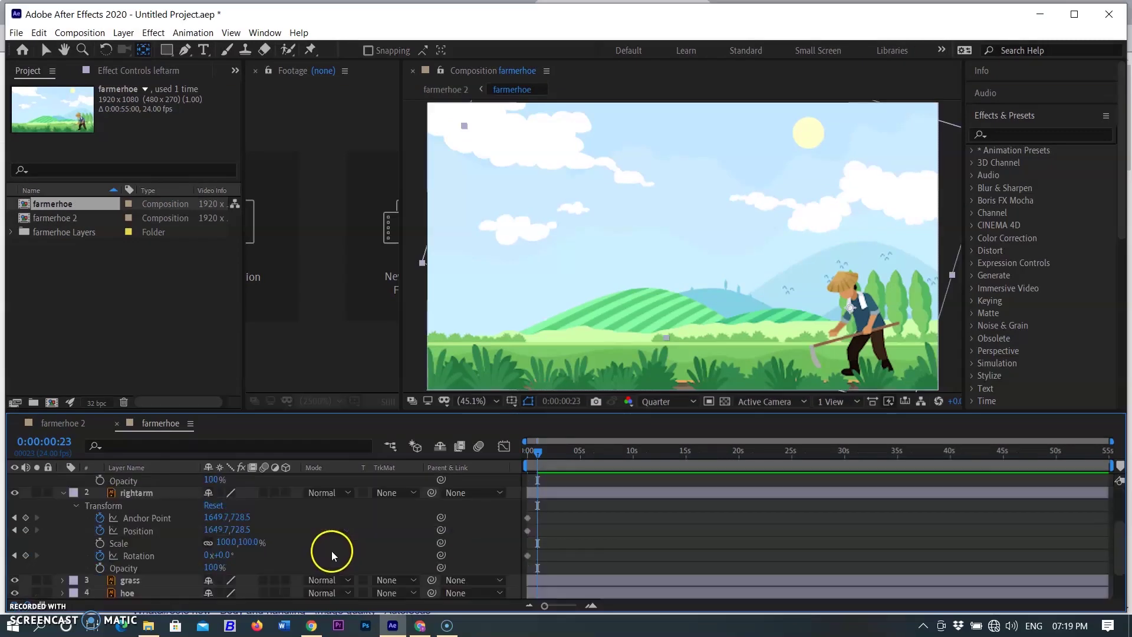
drag(226, 555, 243, 564)
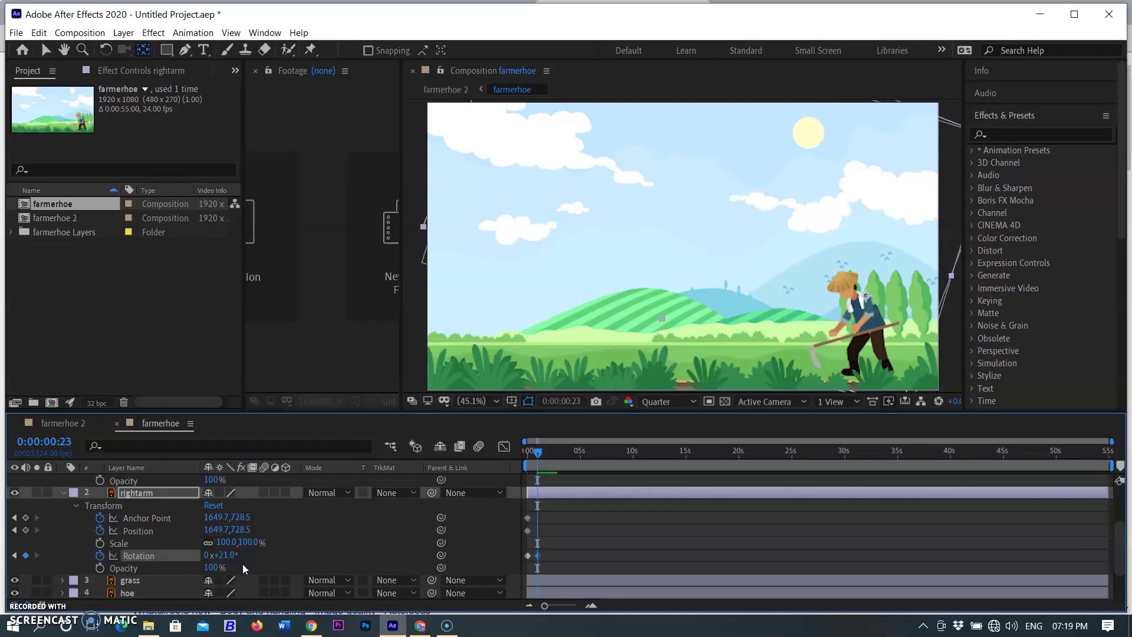
scroll(242, 565, down, 3)
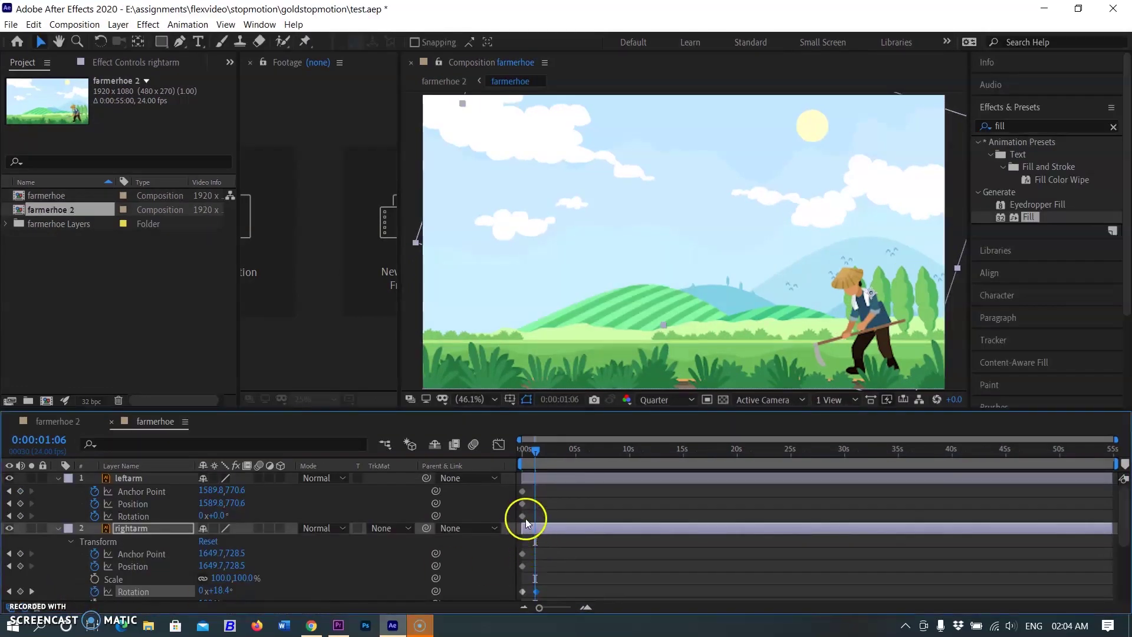
click(563, 480)
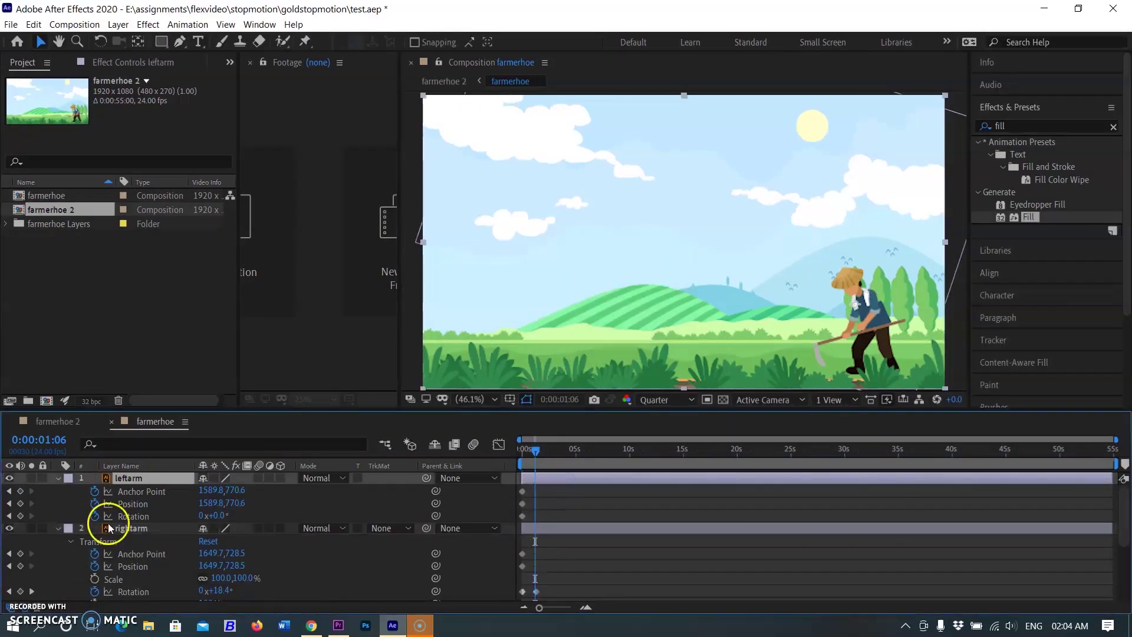
click(265, 515)
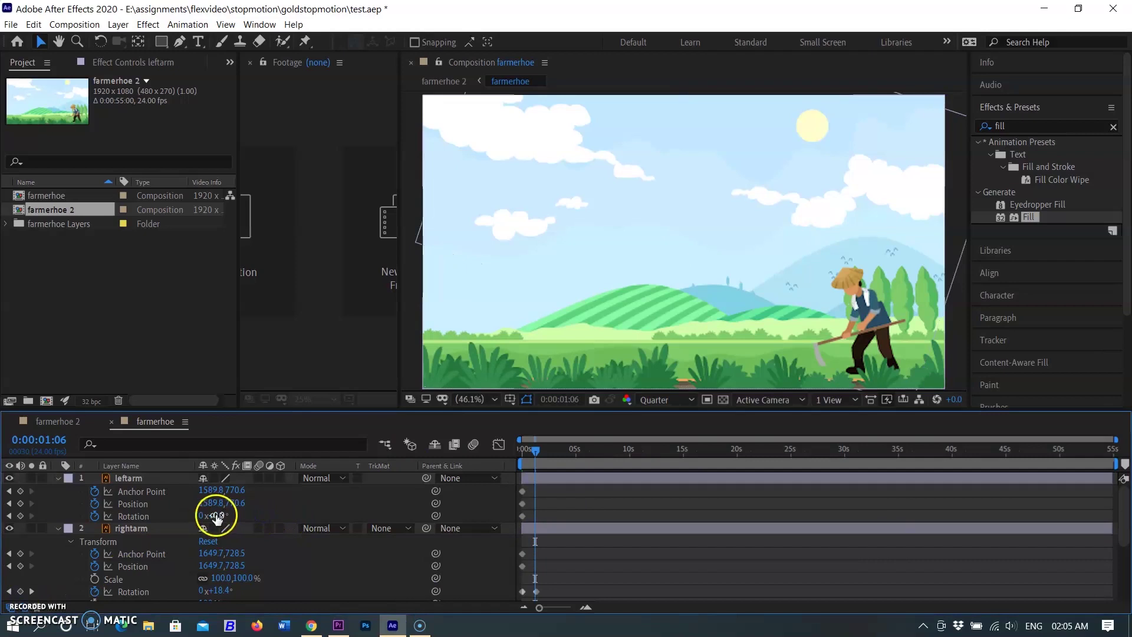
drag(217, 517, 230, 517)
Return the playhead to 0:00:00:00 and place the hoe's anchor point at 1658.6,859.3
click(537, 451)
mouse_move(536, 451)
mouse_down()
mouse_move(506, 458)
mouse_move(539, 463)
mouse_up()
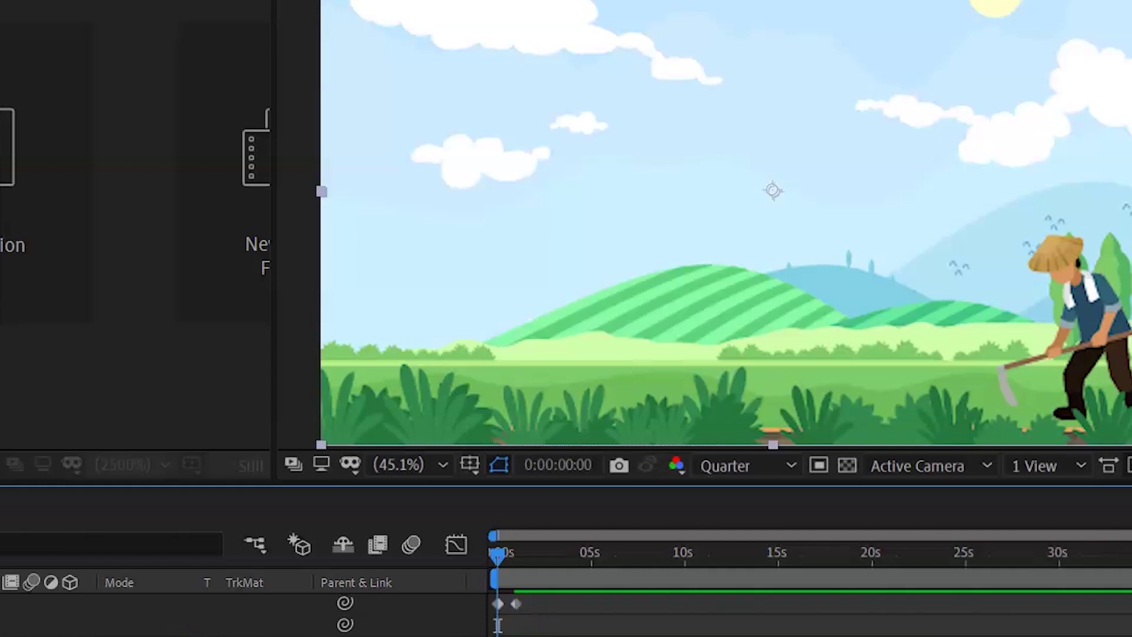
mouse_move(774, 192)
mouse_down()
mouse_move(902, 247)
mouse_move(1011, 273)
mouse_move(1104, 348)
mouse_up()
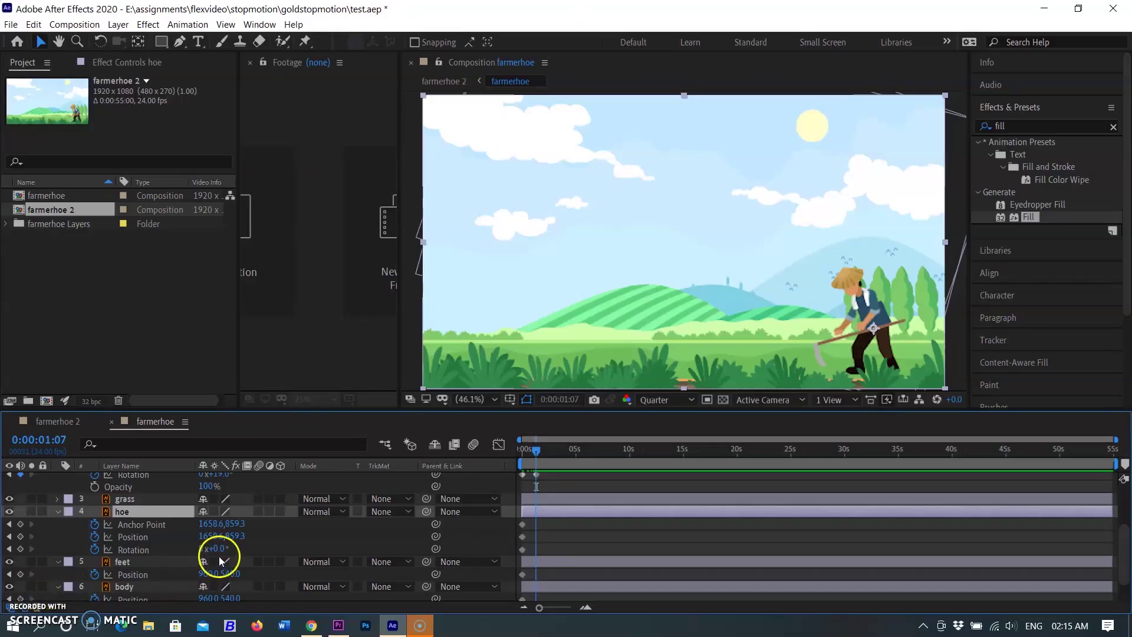
Keyframe the hoe's Rotation at 0x+10.0° at 0:00:01:07
drag(216, 549, 237, 560)
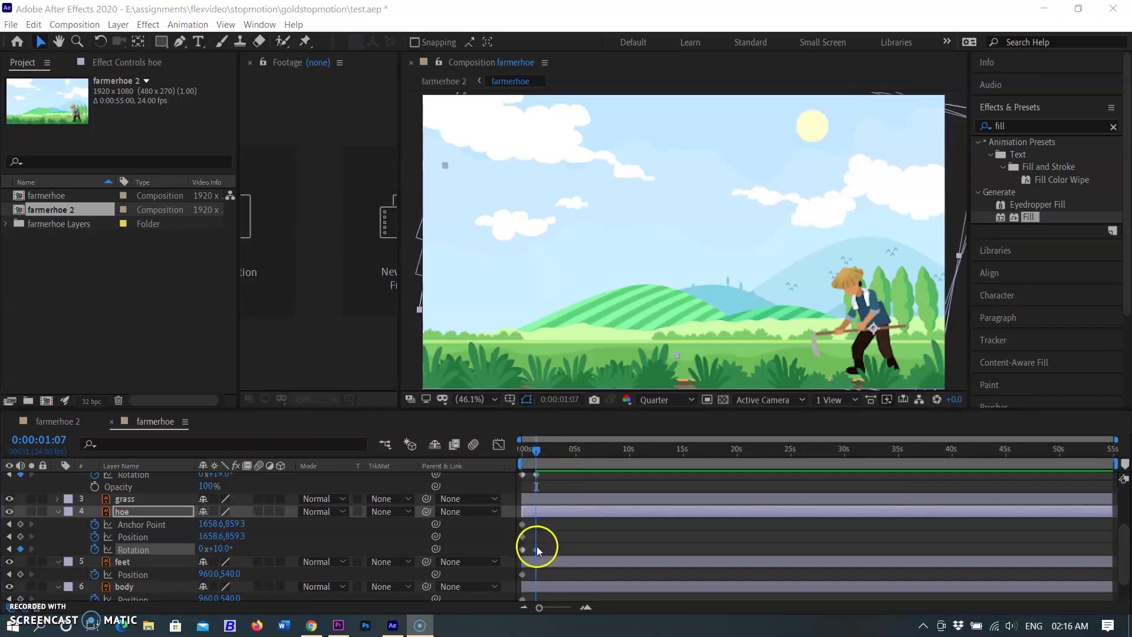
mouse_move(1121, 519)
mouse_down()
mouse_move(1125, 491)
mouse_move(1129, 575)
mouse_move(1126, 511)
mouse_up()
Preview the arm and hoe animation, stopping around 0:00:01:04
click(578, 339)
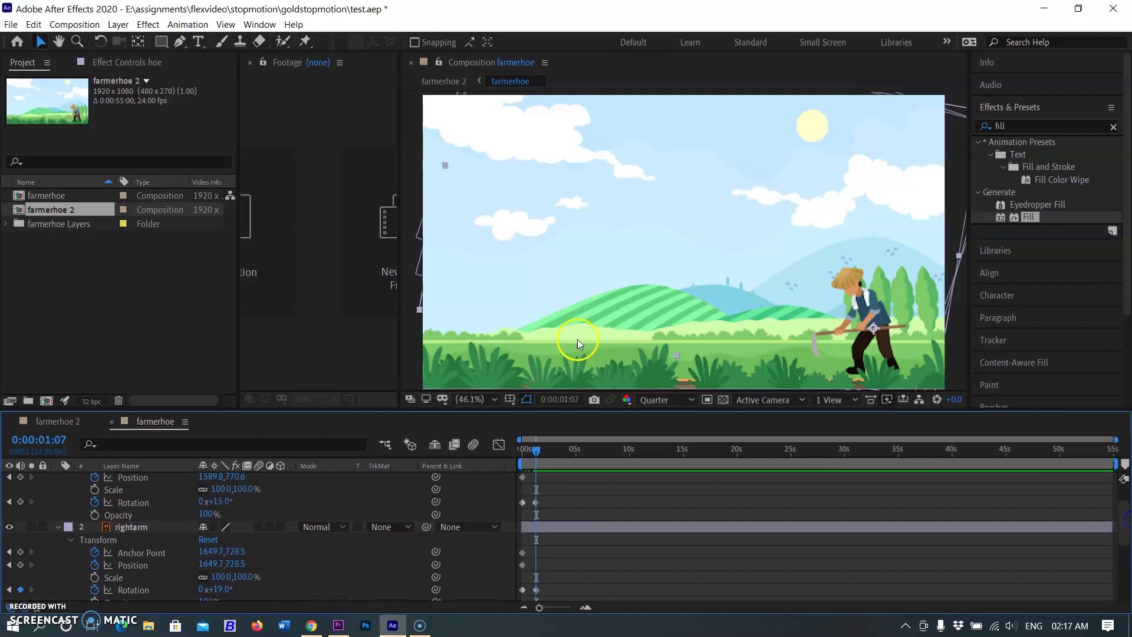
click(519, 447)
key(space)
click(726, 614)
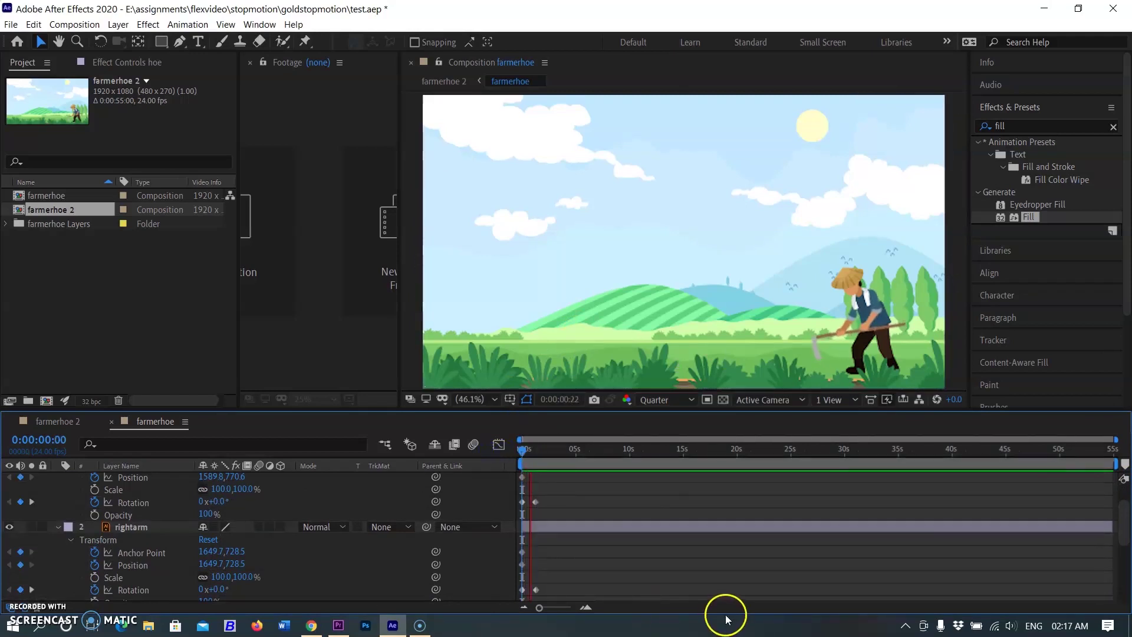
drag(554, 454, 534, 470)
At 0:00:02:21, add Rotation keyframes on leftarm and rightarm holding 15° and 19°
click(236, 501)
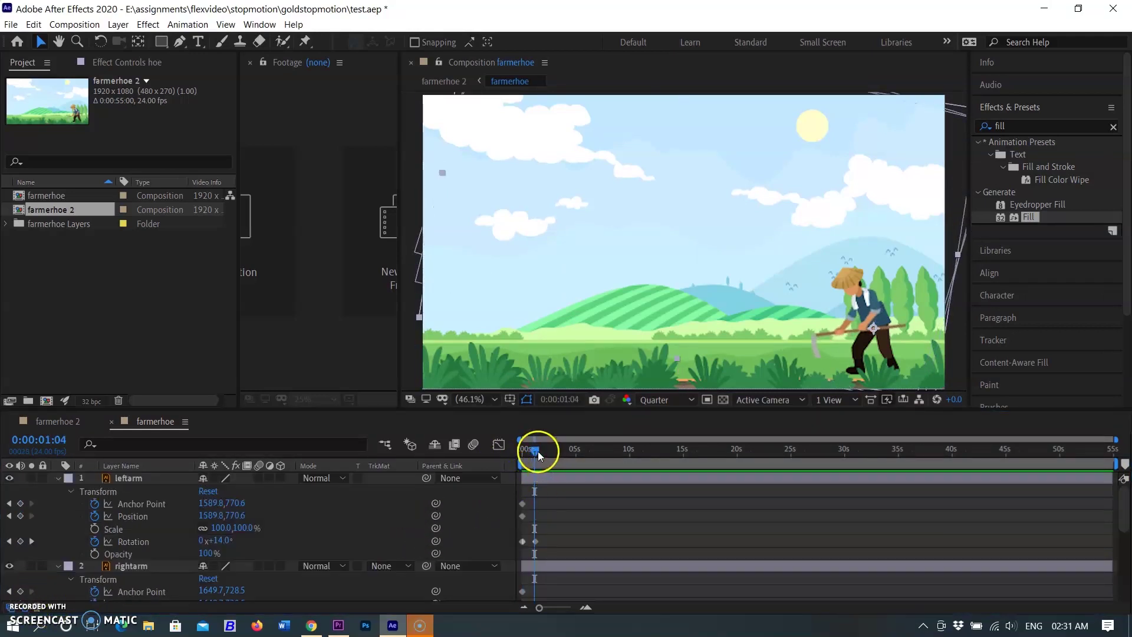
drag(538, 451, 557, 459)
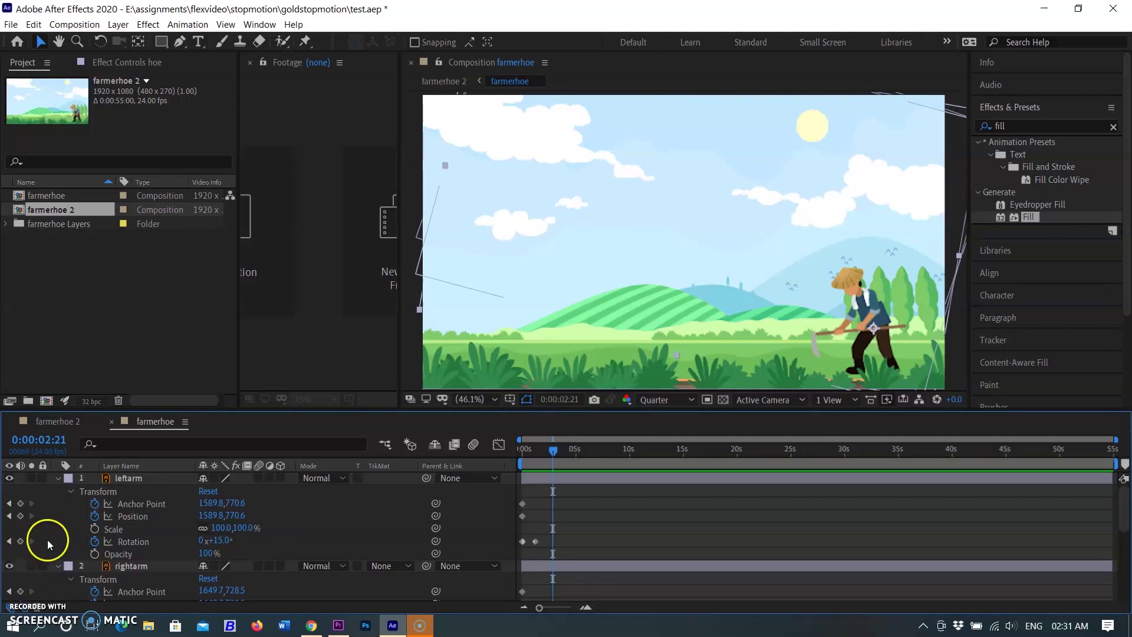
click(21, 542)
mouse_move(1112, 513)
mouse_down()
mouse_move(1115, 552)
mouse_move(1128, 519)
mouse_move(1130, 575)
mouse_move(1126, 498)
mouse_up()
click(21, 523)
Add a hoe Rotation keyframe at 0:00:02:21 and collapse the leftarm, rightarm and hoe properties
click(22, 558)
click(158, 477)
key(u)
key(u)
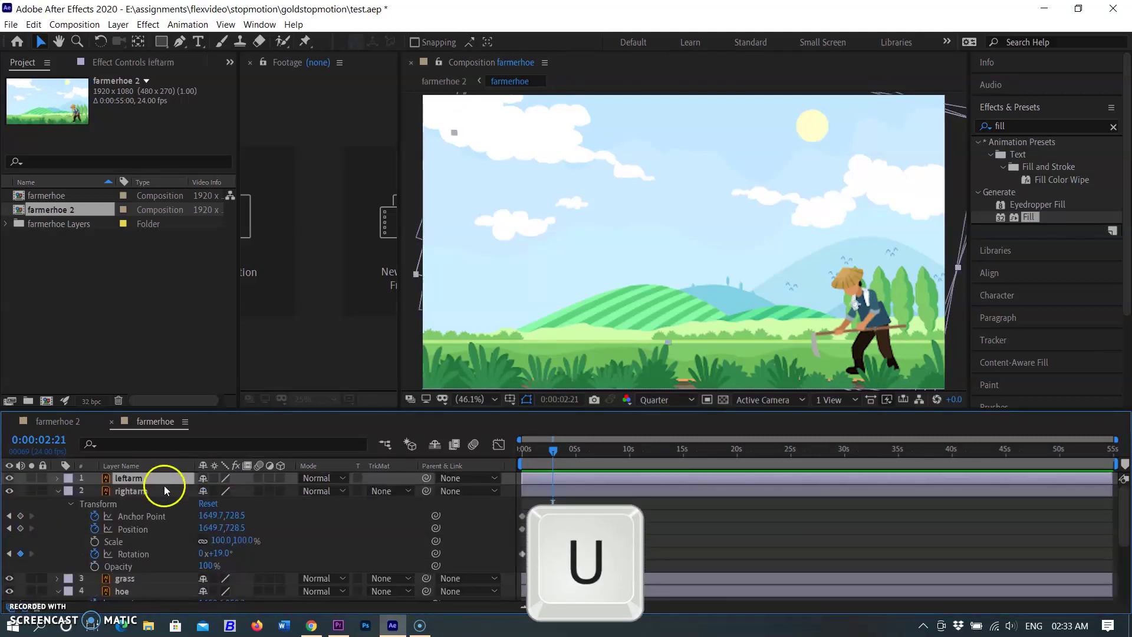
click(164, 491)
key(u)
key(u)
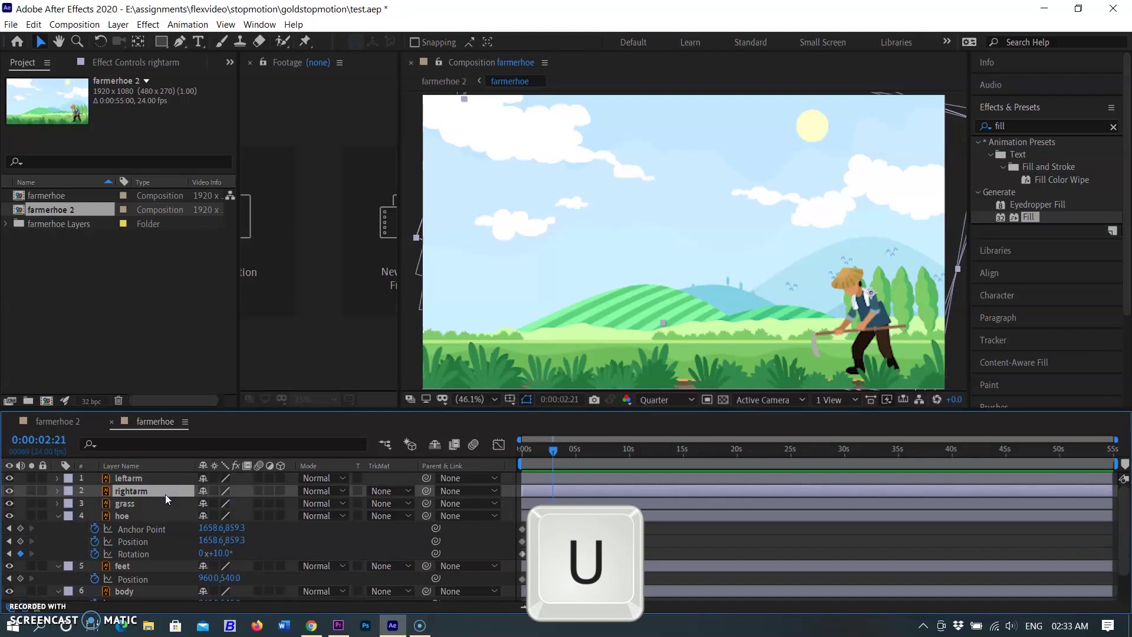
click(158, 517)
key(u)
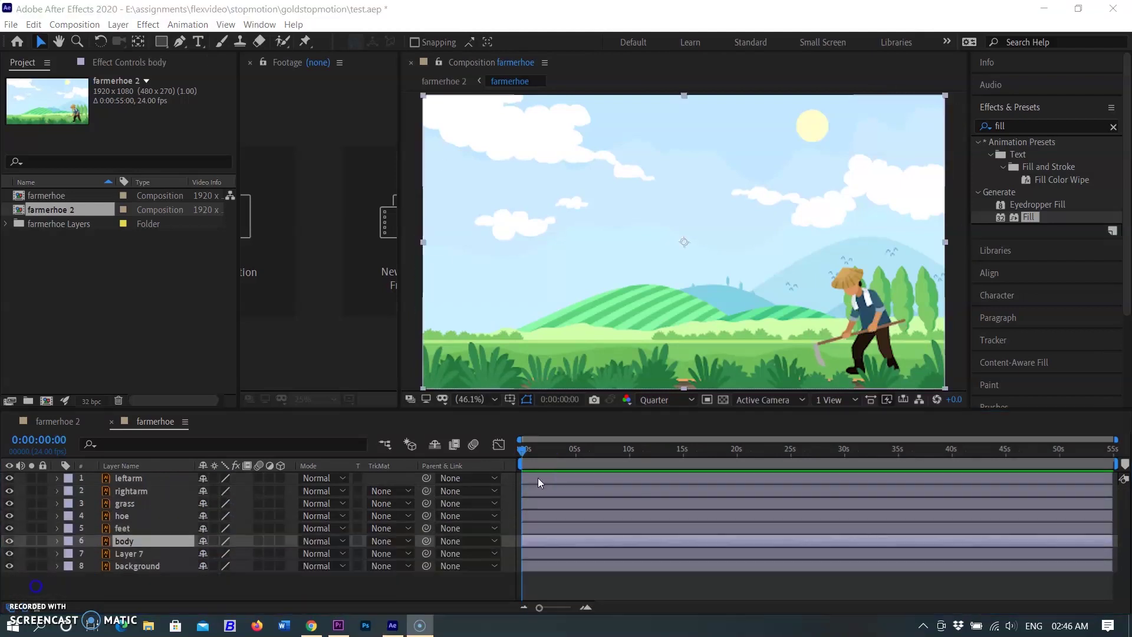
Select leftarm, rightarm and hoe together
click(539, 478)
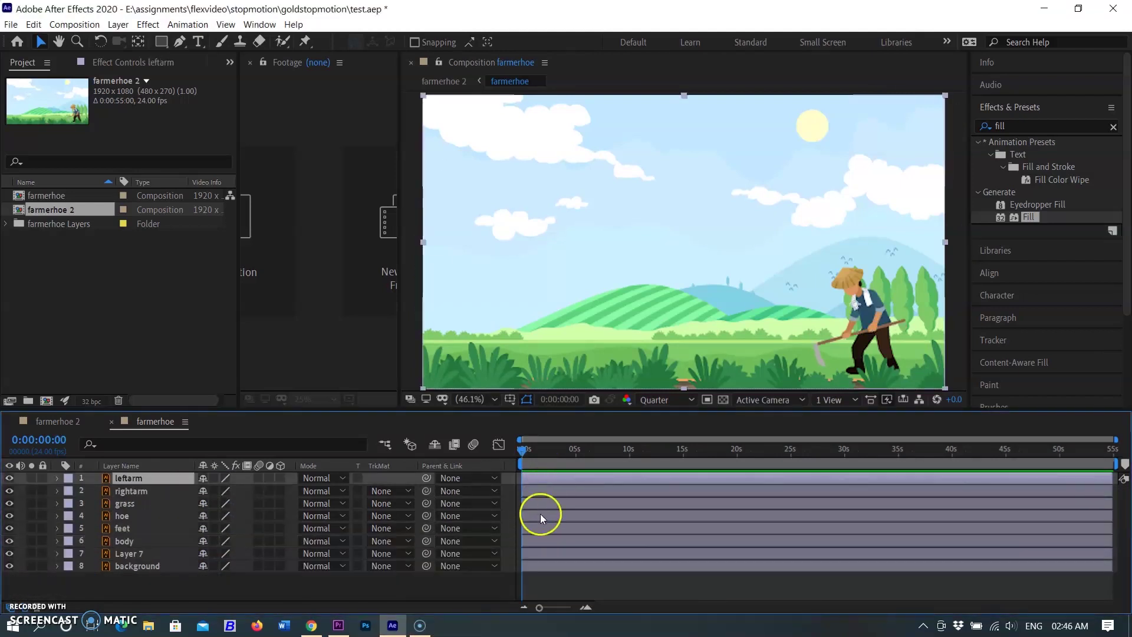
ctrl+click(544, 490)
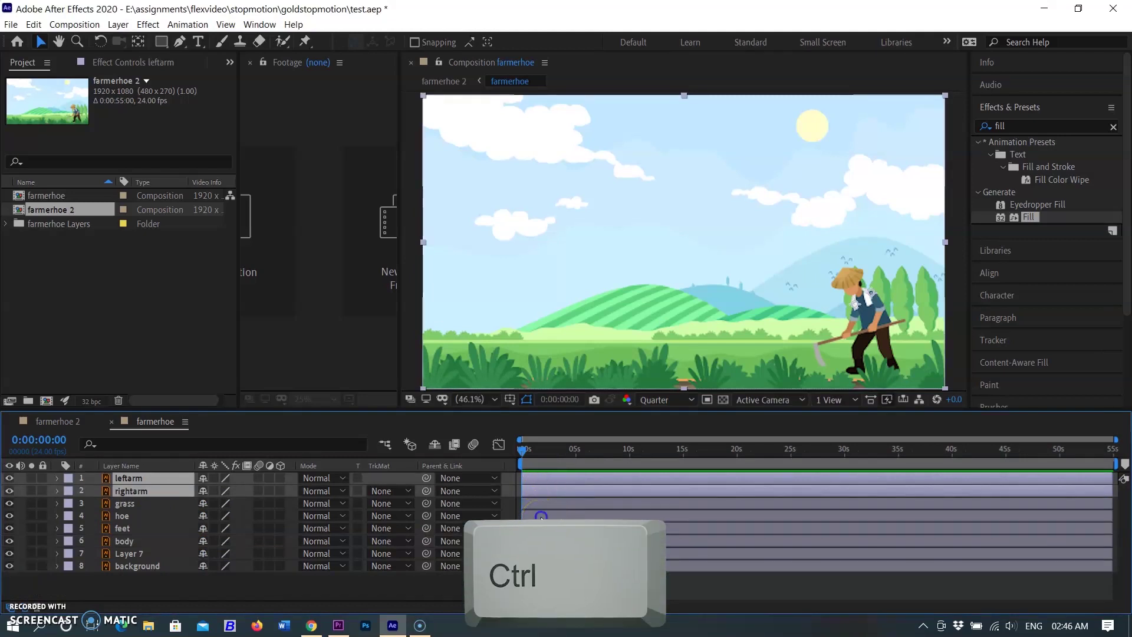
ctrl+click(540, 517)
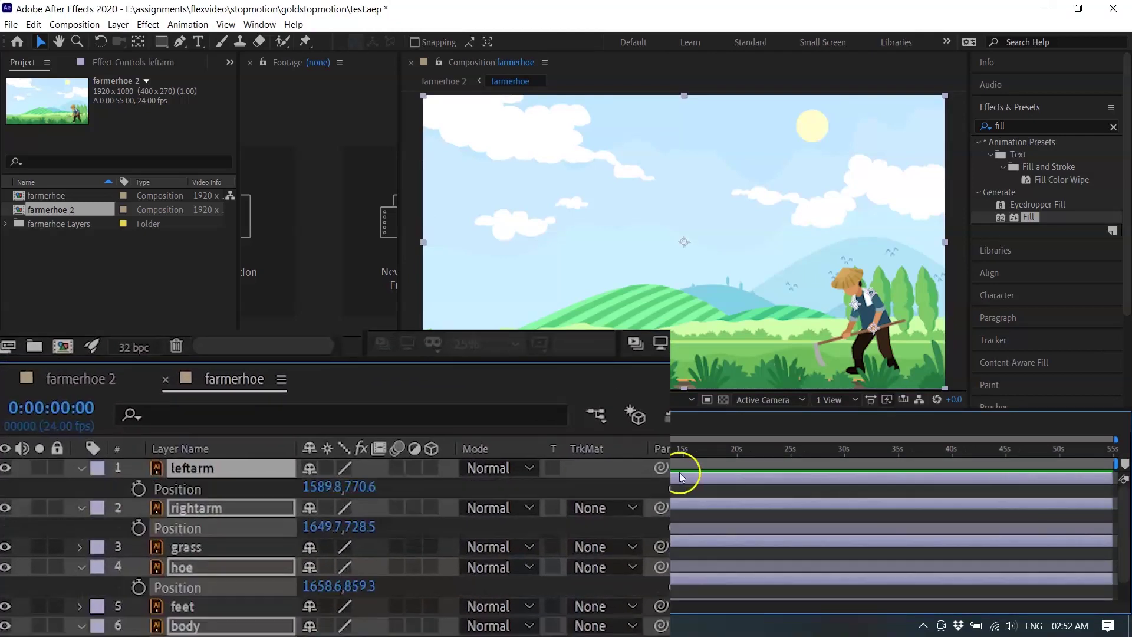
Keyframe Position at 0:00:00:00 for the arms, hoe and body, keeping their original positions
key(p)
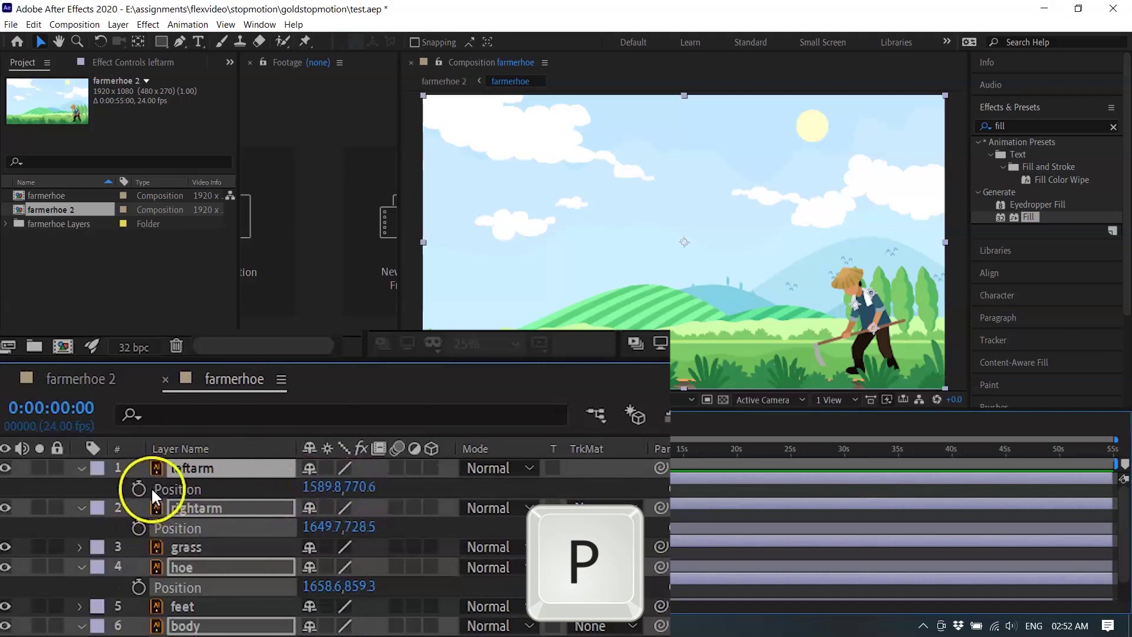
mouse_move(357, 487)
mouse_down()
mouse_move(378, 488)
mouse_move(366, 496)
mouse_up()
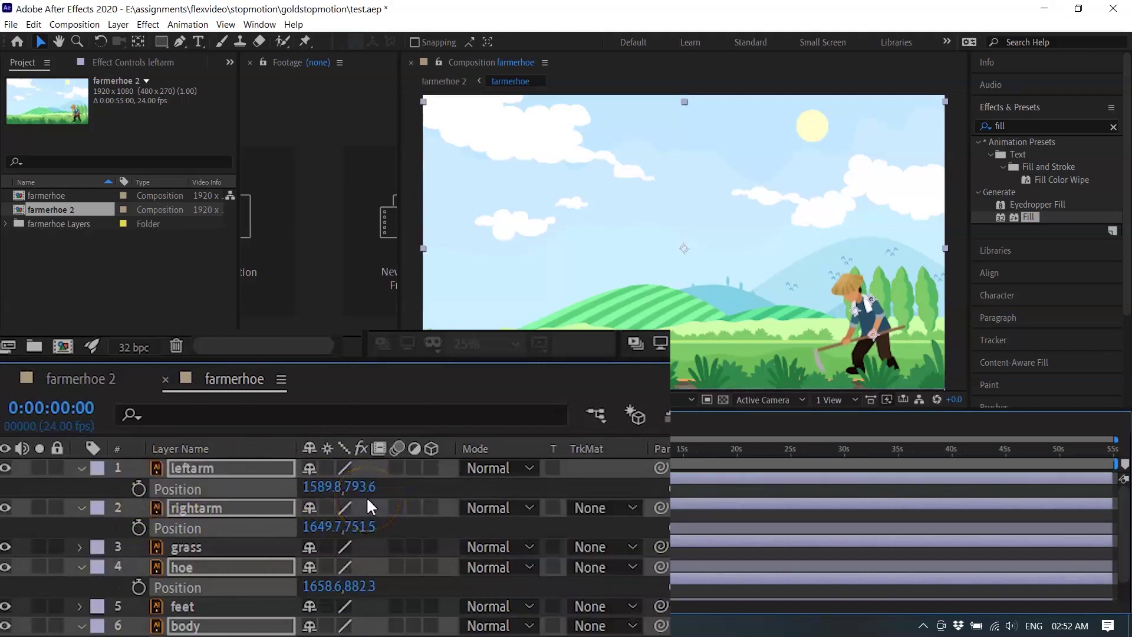
key(ctrl+z)
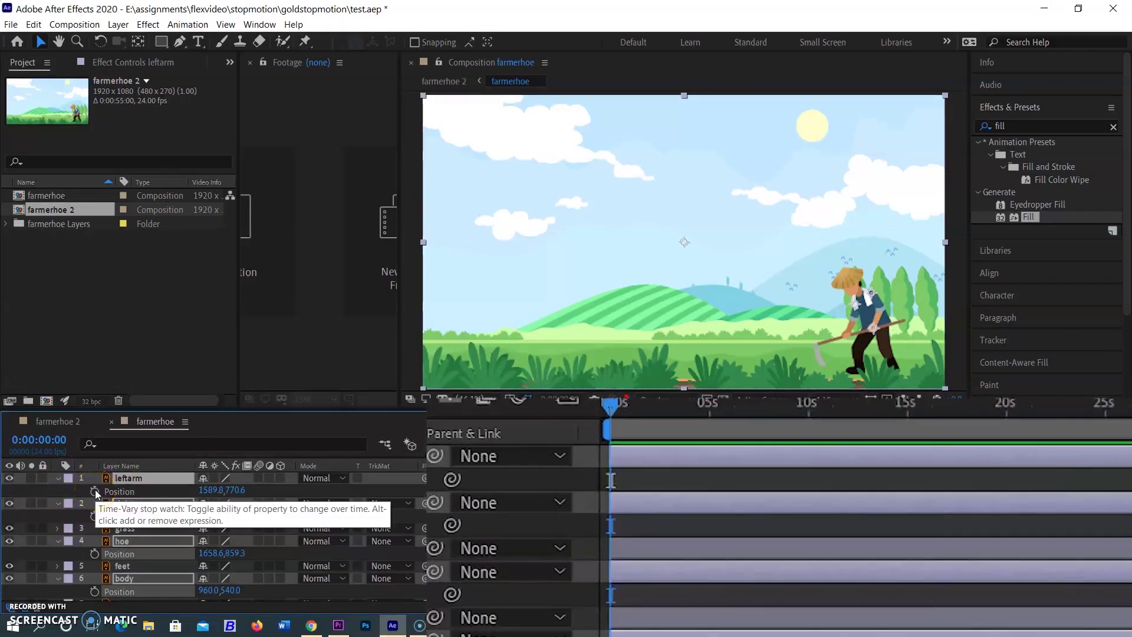
click(95, 492)
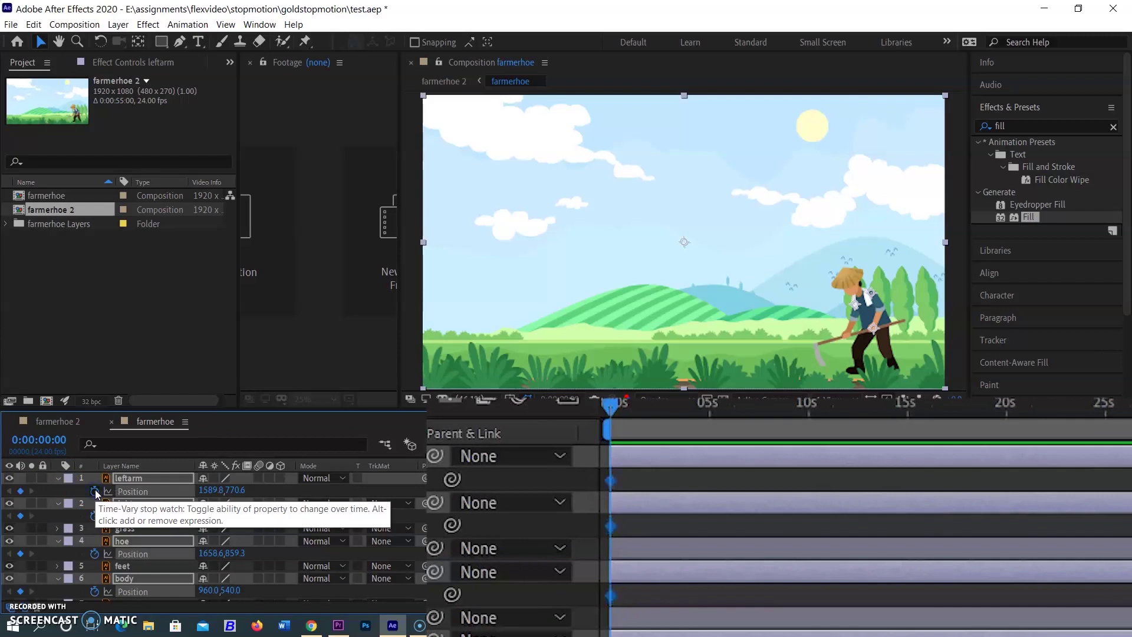
click(31, 593)
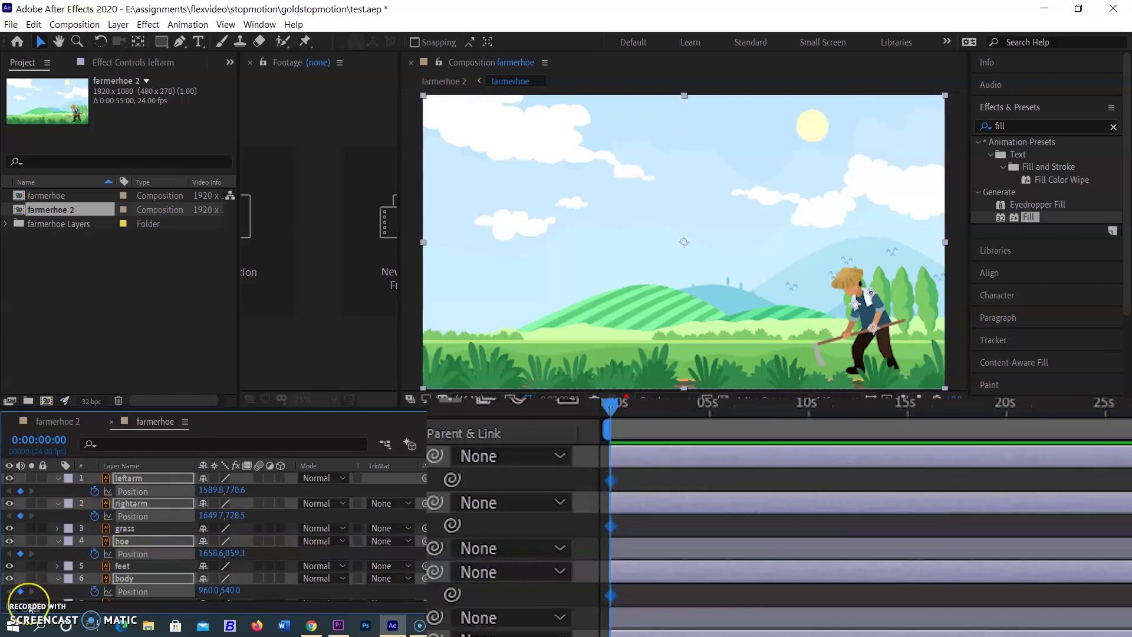
click(31, 609)
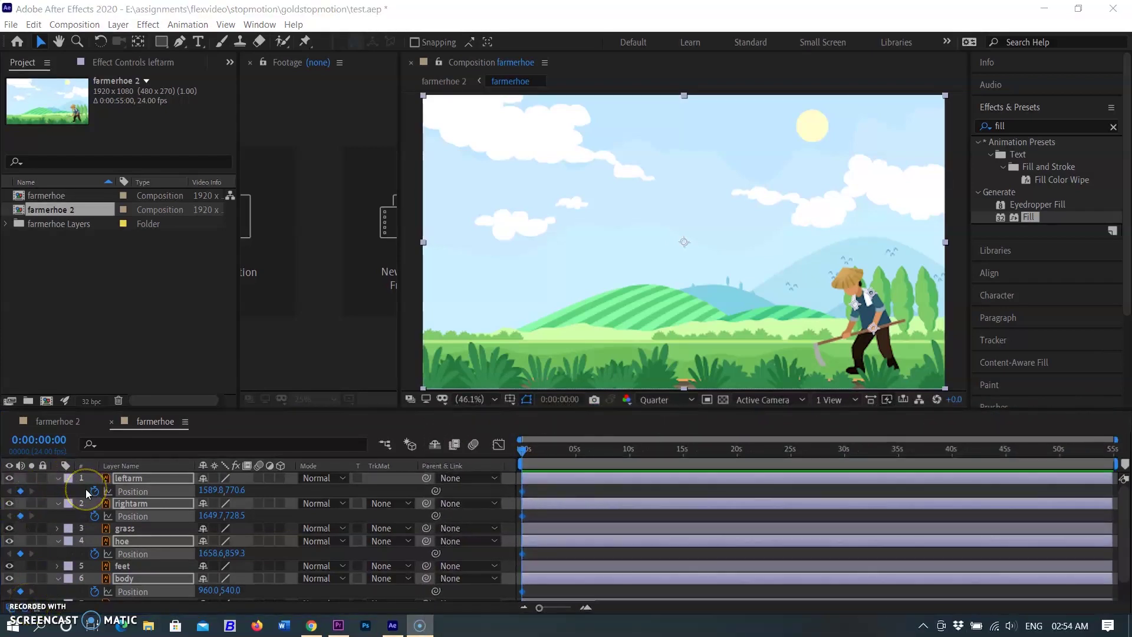
click(163, 481)
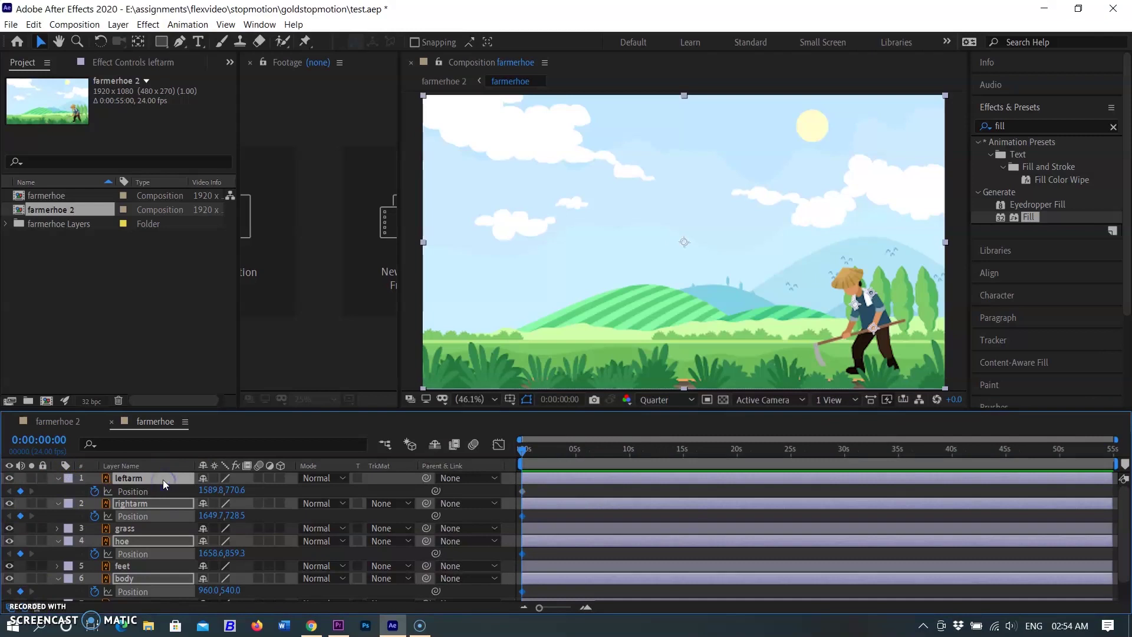
Show all keyframed properties and scrub the timeline to 0:00:01:19
key(u)
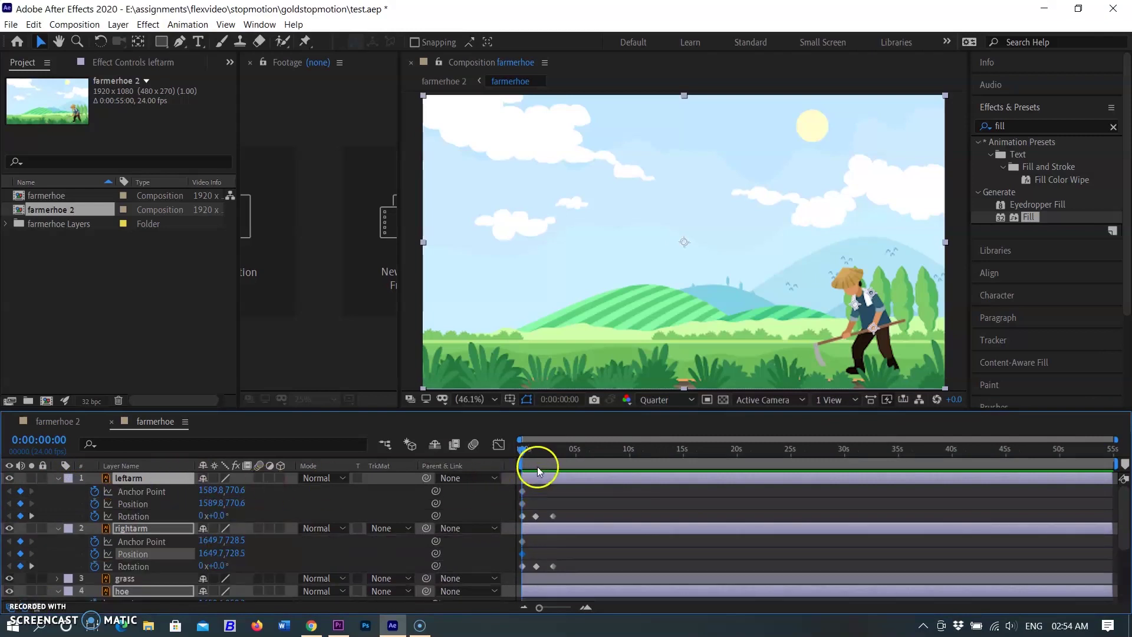
drag(530, 462, 547, 467)
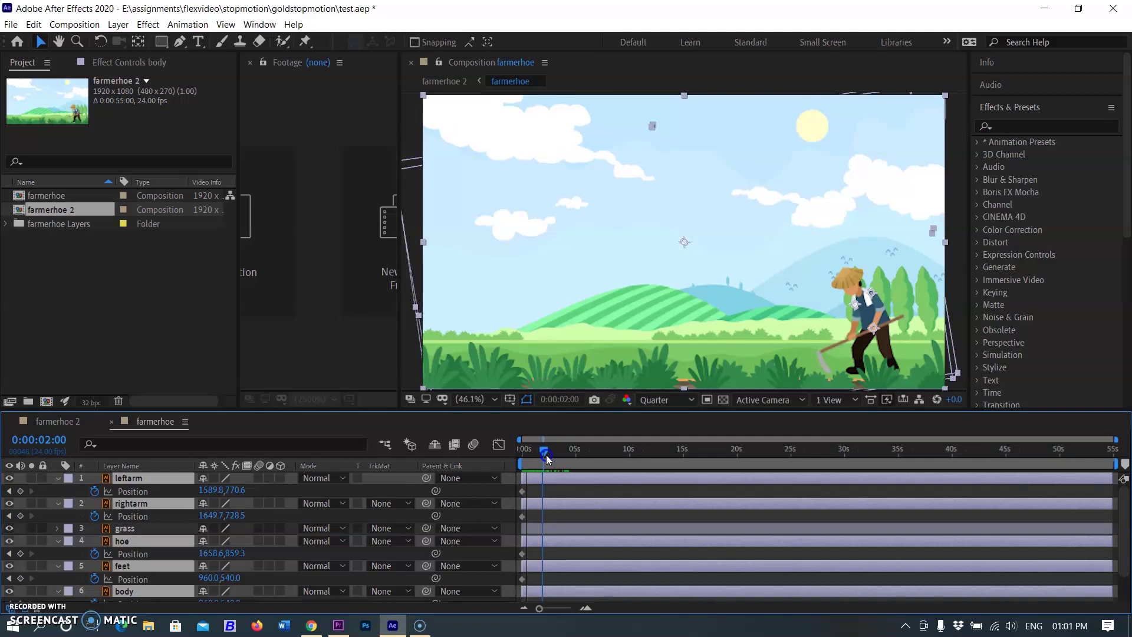
drag(547, 459, 545, 461)
Add Position keyframes at 0:00:01:19, then shift the farmer about 150 px left at 0:00:03:14
click(108, 491)
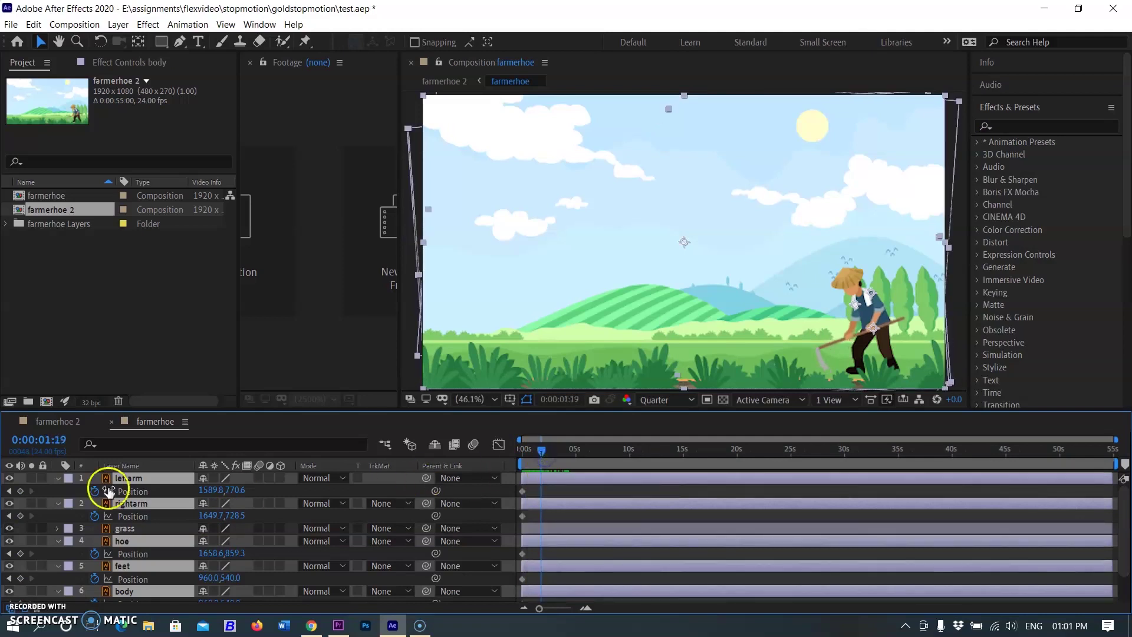
click(21, 491)
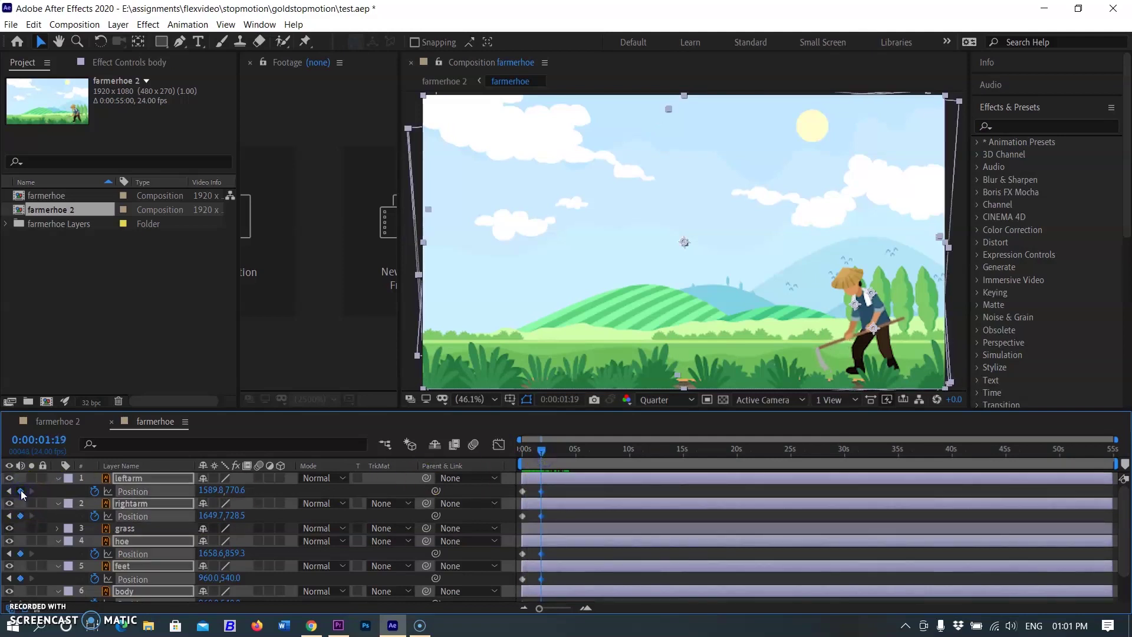
drag(543, 449, 562, 461)
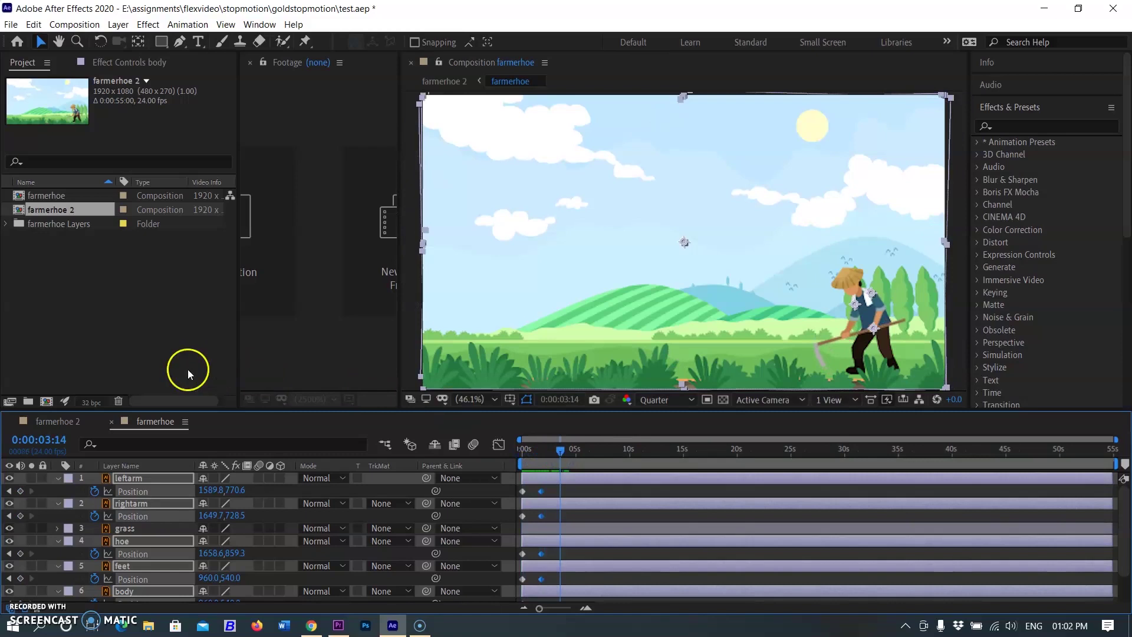
click(218, 490)
drag(202, 490, 109, 497)
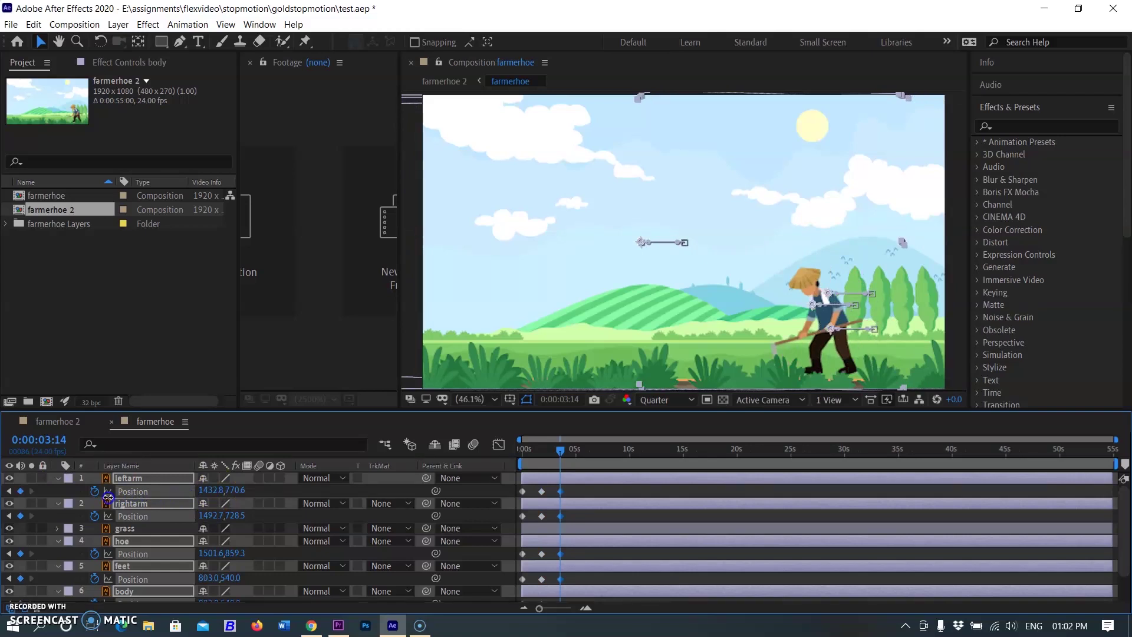
mouse_move(576, 461)
mouse_down()
mouse_move(502, 466)
mouse_move(575, 475)
mouse_up()
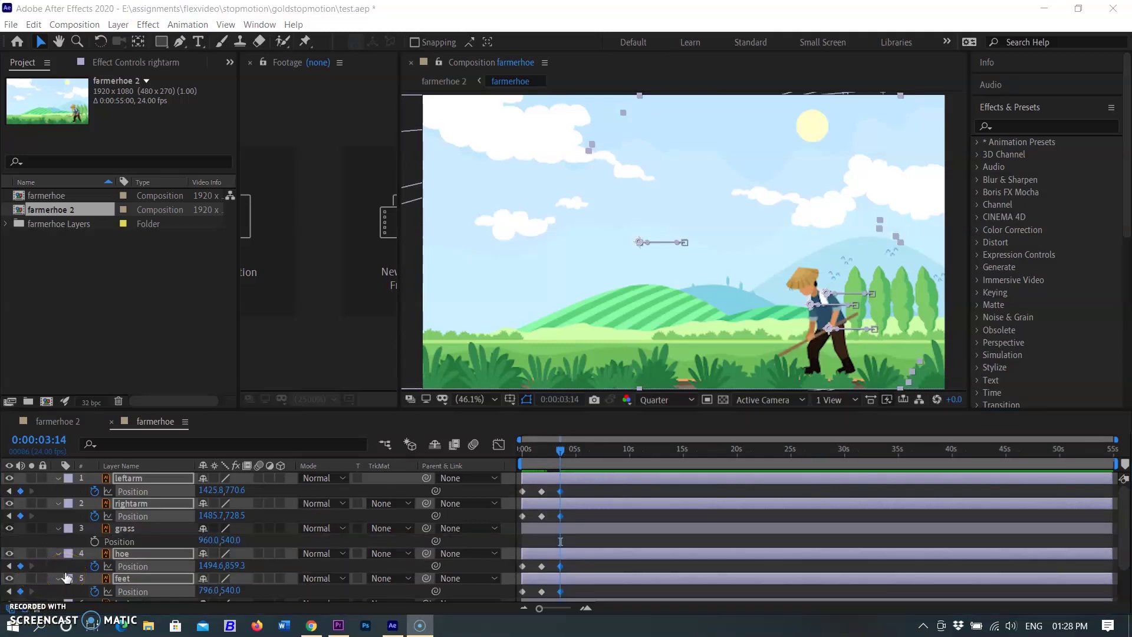
Show Rotation and add Rotation keyframes on both arms, including one at 0:00:05:02
key(u)
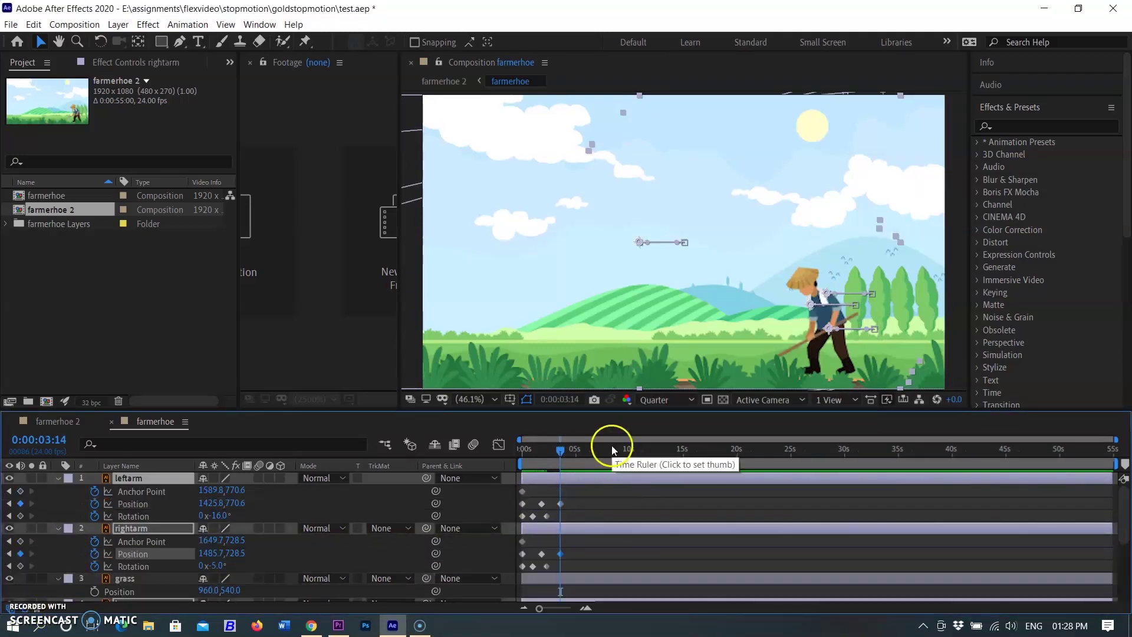
click(20, 565)
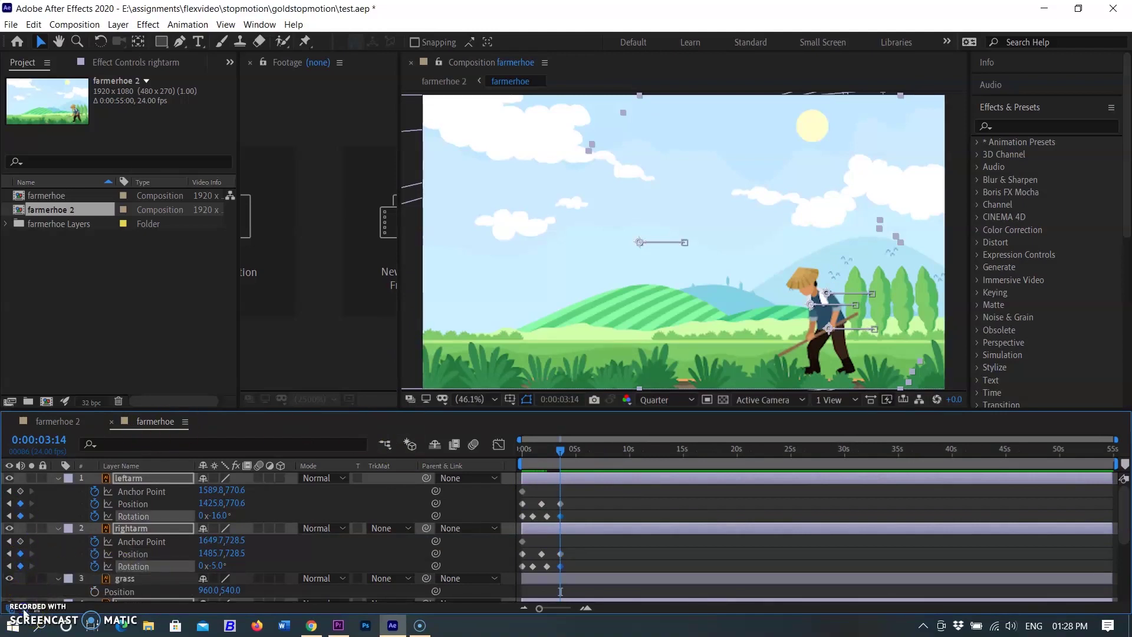
drag(561, 450, 577, 450)
click(20, 516)
Pose the swing with Rotation values: leftarm -19°, rightarm -3°, hoe -14°
mouse_move(214, 504)
mouse_down()
mouse_move(308, 493)
mouse_move(283, 514)
mouse_move(212, 509)
mouse_move(219, 517)
mouse_up()
drag(214, 567, 215, 521)
scroll(317, 578, down, 3)
click(593, 452)
scroll(47, 554, up, 1)
scroll(52, 548, up, 2)
click(624, 477)
key(ctrl+z)
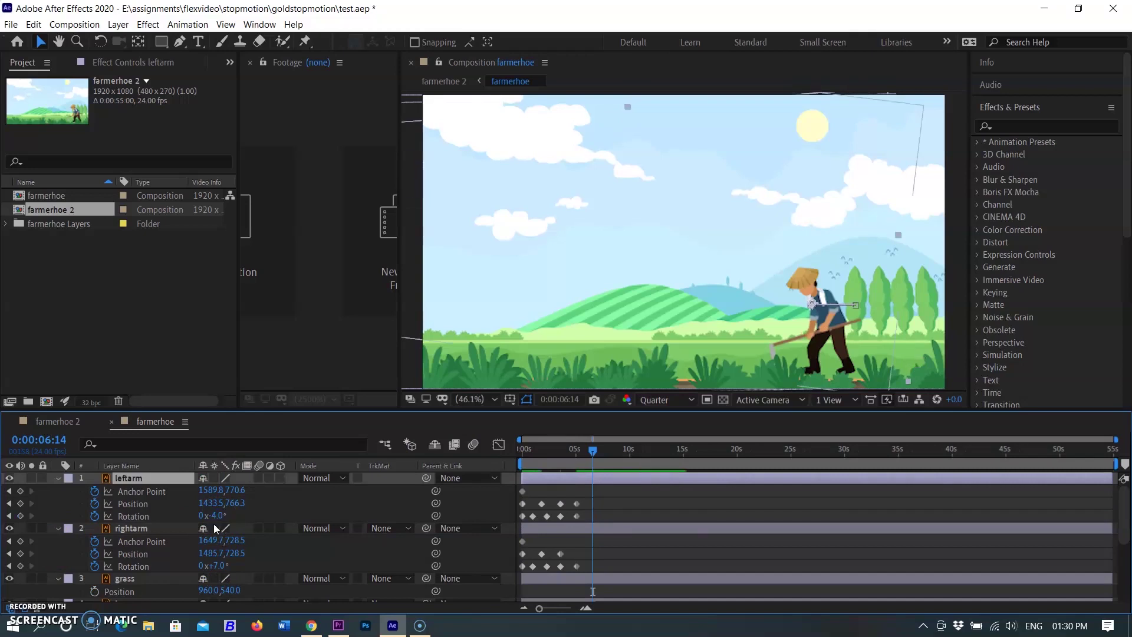
scroll(216, 528, down, 2)
drag(222, 566, 214, 566)
scroll(254, 556, up, 2)
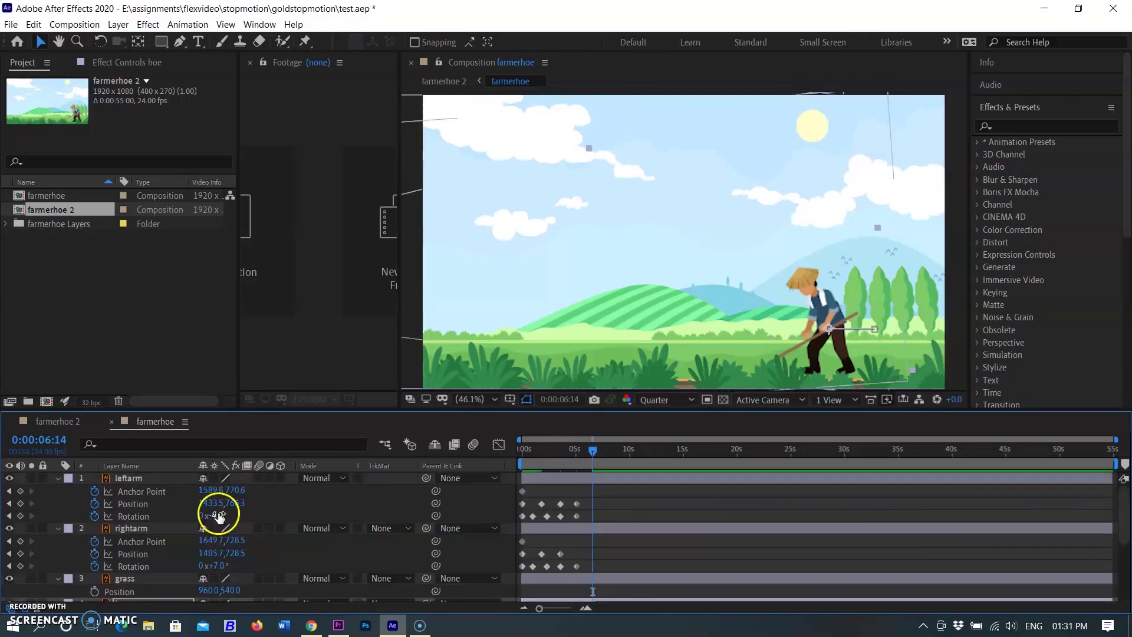
drag(218, 517, 208, 516)
drag(220, 567, 213, 566)
Undo a stray change and review the arm swing between 0:00:06 and 0:00:07
drag(573, 452, 612, 492)
scroll(227, 571, down, 3)
drag(219, 529, 233, 533)
scroll(341, 545, up, 2)
key(ctrl+z)
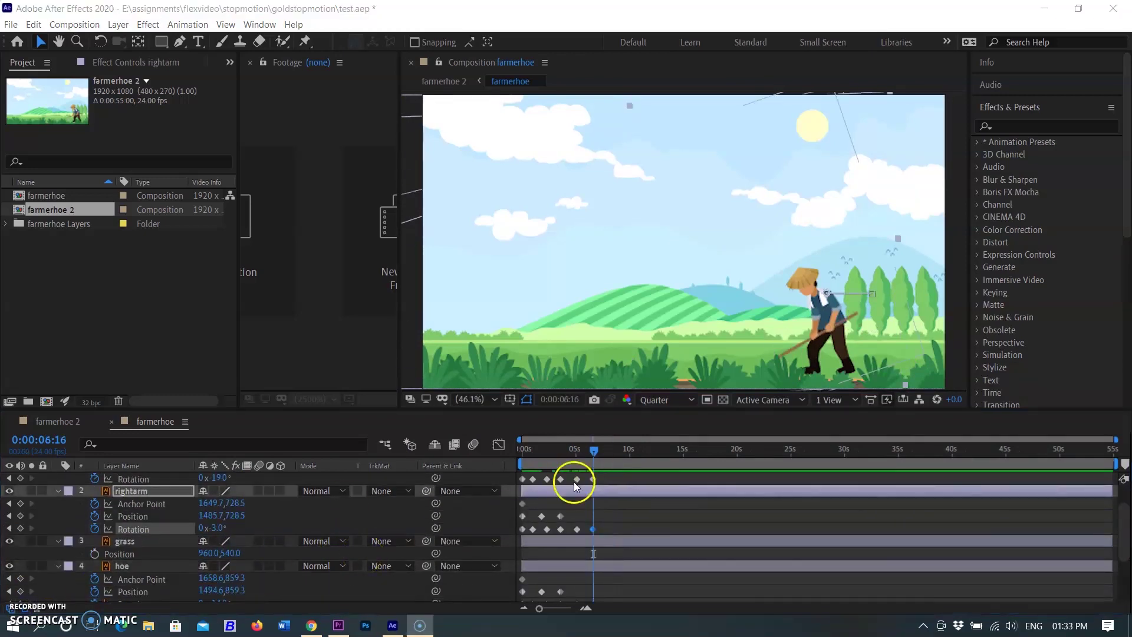
click(592, 479)
mouse_move(593, 451)
mouse_down()
mouse_move(583, 455)
mouse_move(598, 451)
mouse_up()
mouse_move(661, 433)
mouse_down()
mouse_move(628, 440)
mouse_move(658, 444)
mouse_up()
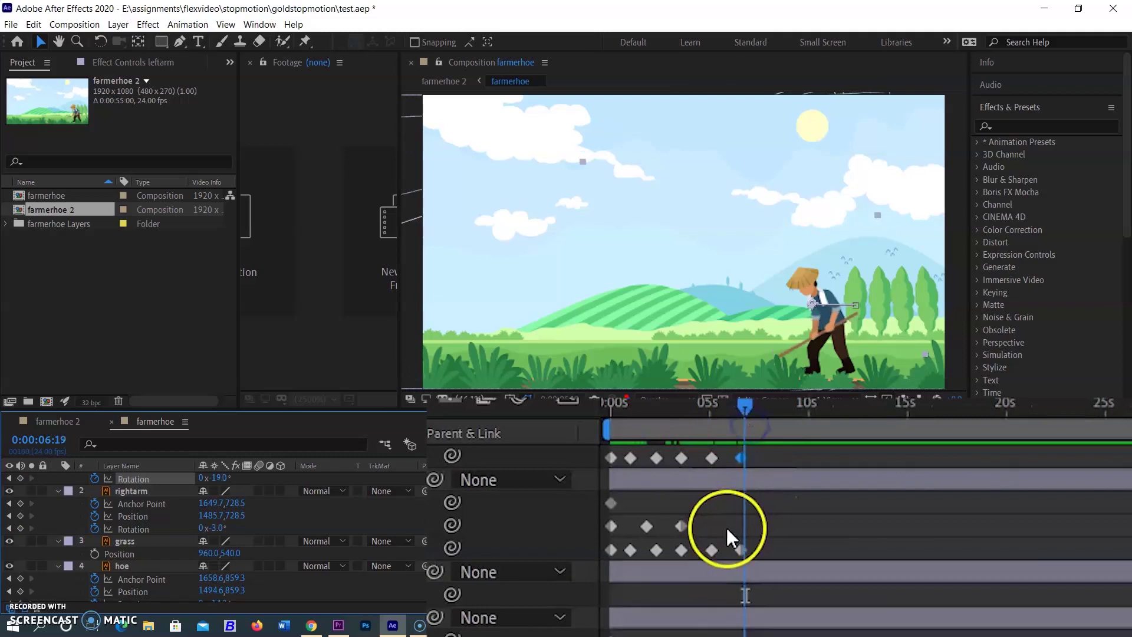
drag(749, 402, 741, 410)
scroll(907, 498, up, 1)
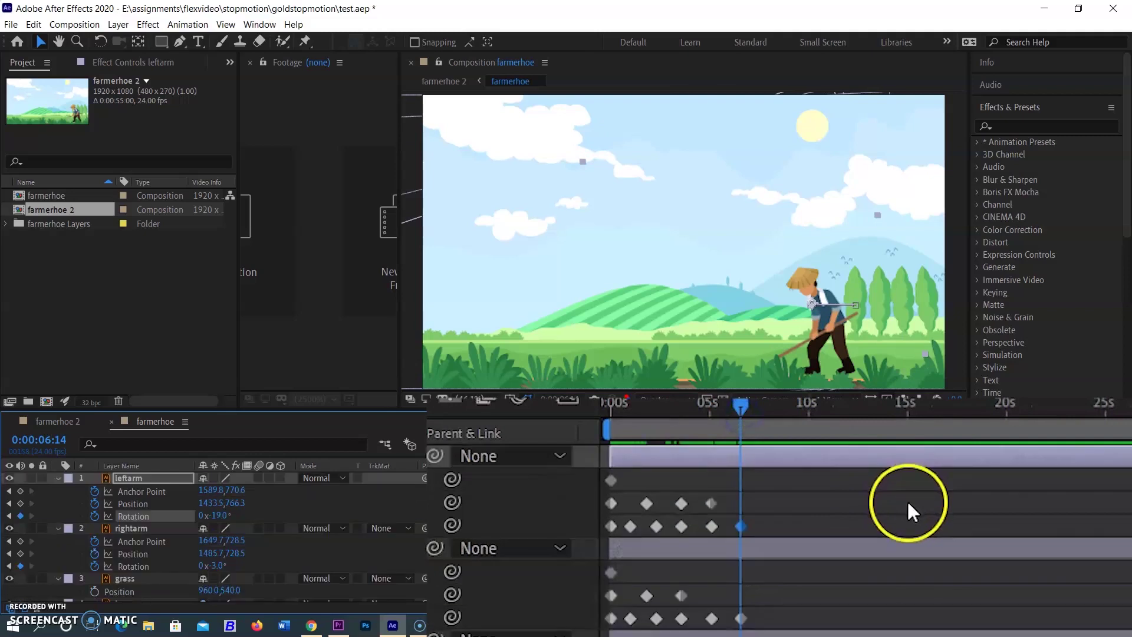
Collapse the layer properties and select leftarm and rightarm
key(u)
click(904, 455)
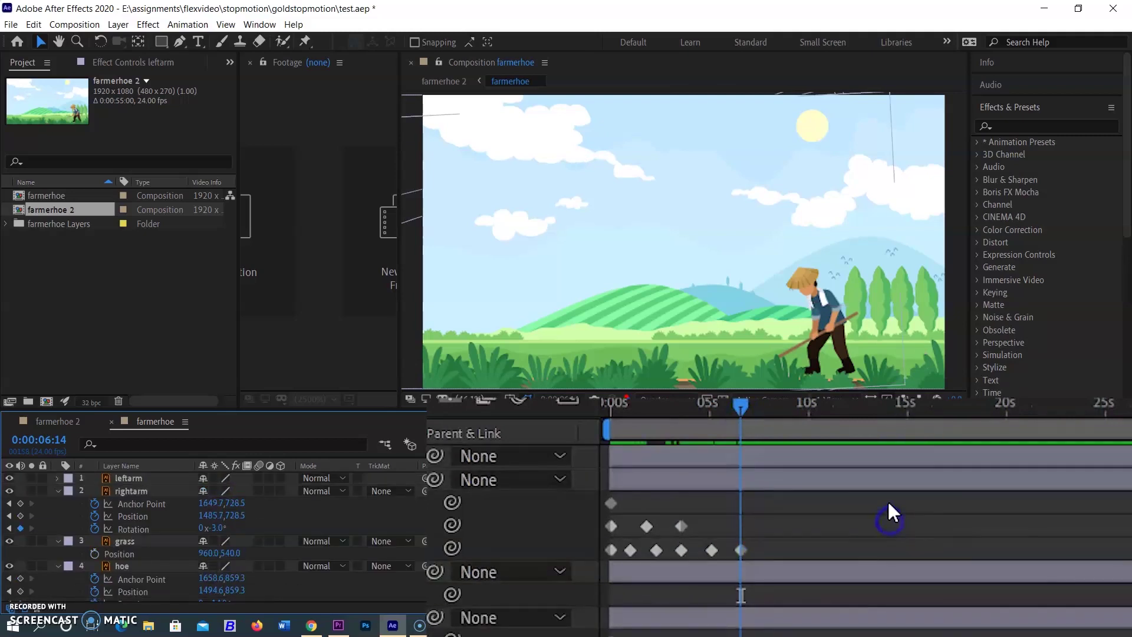
click(850, 456)
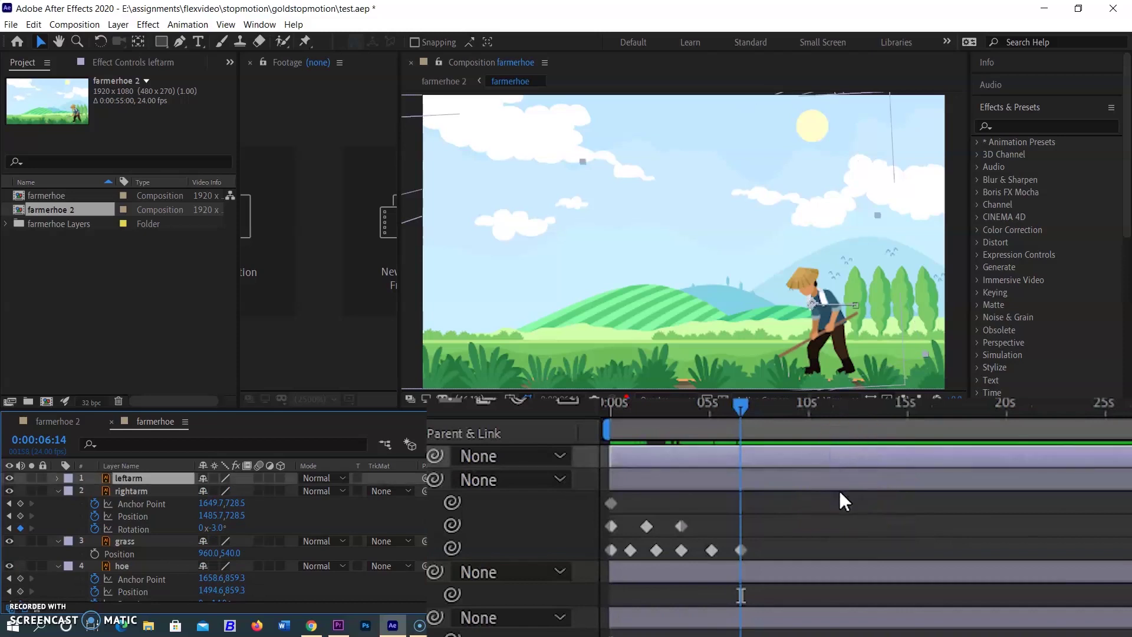
ctrl+click(837, 483)
scroll(783, 525, down, 1)
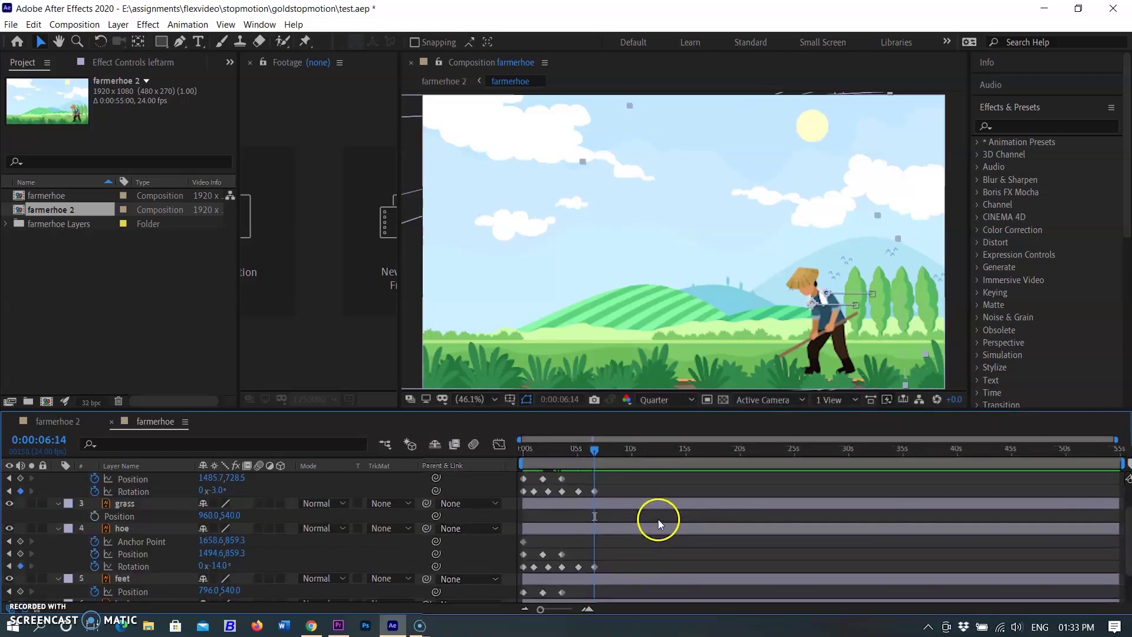
Add hoe, feet and body to the selection and show their Position values
scroll(656, 519, up, 1)
ctrl+click(748, 568)
scroll(748, 568, down, 3)
ctrl+click(679, 532)
ctrl+click(654, 557)
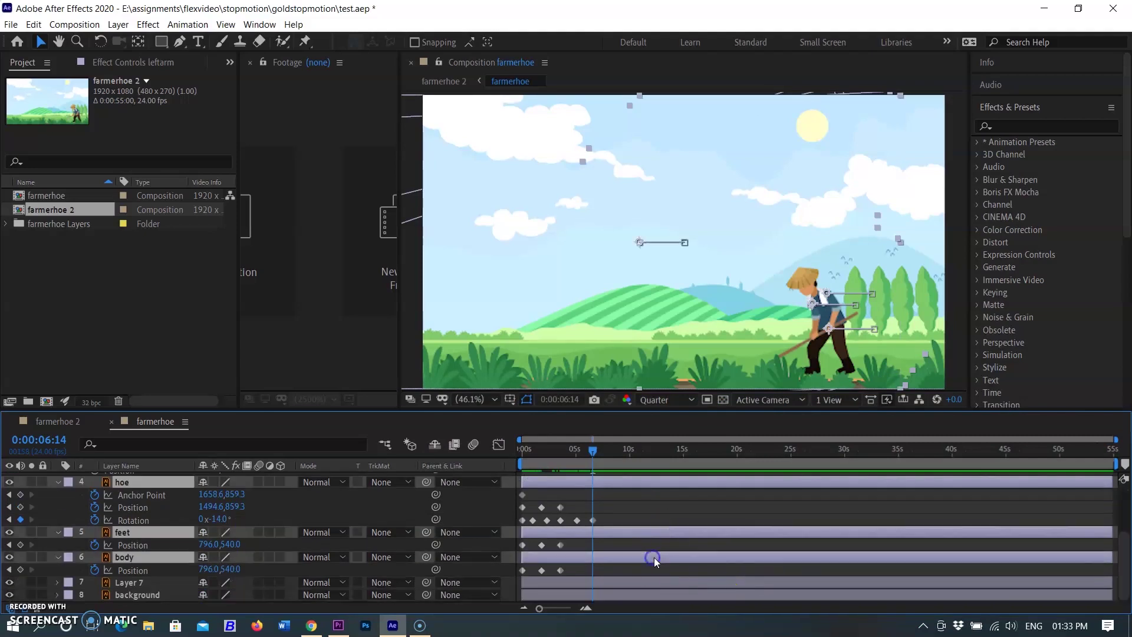
scroll(664, 556, up, 3)
key(u)
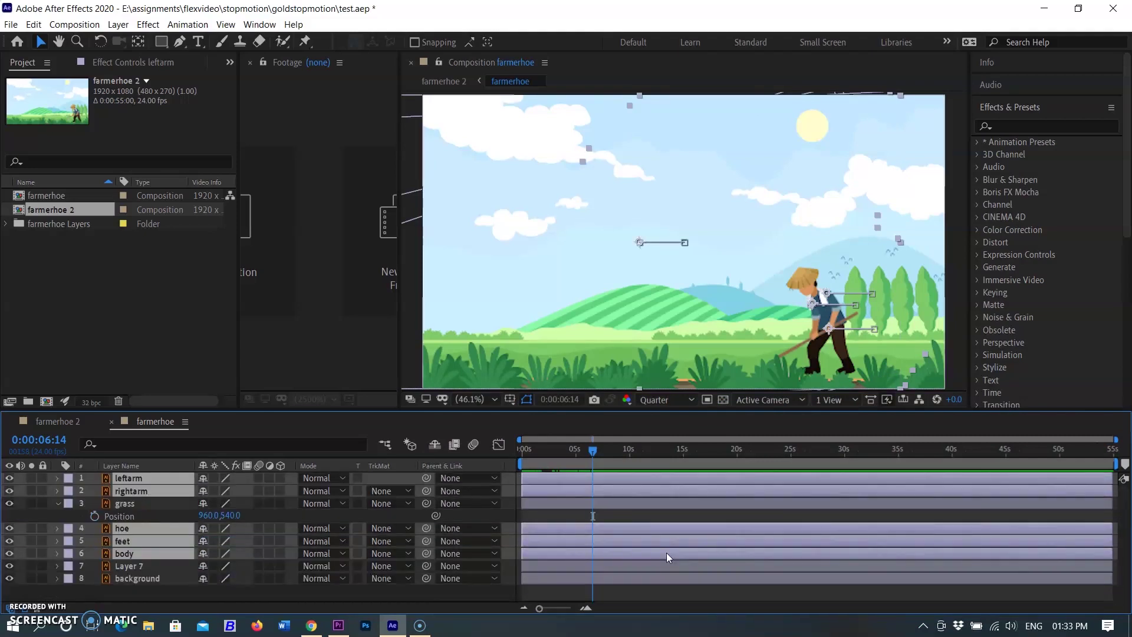
key(u)
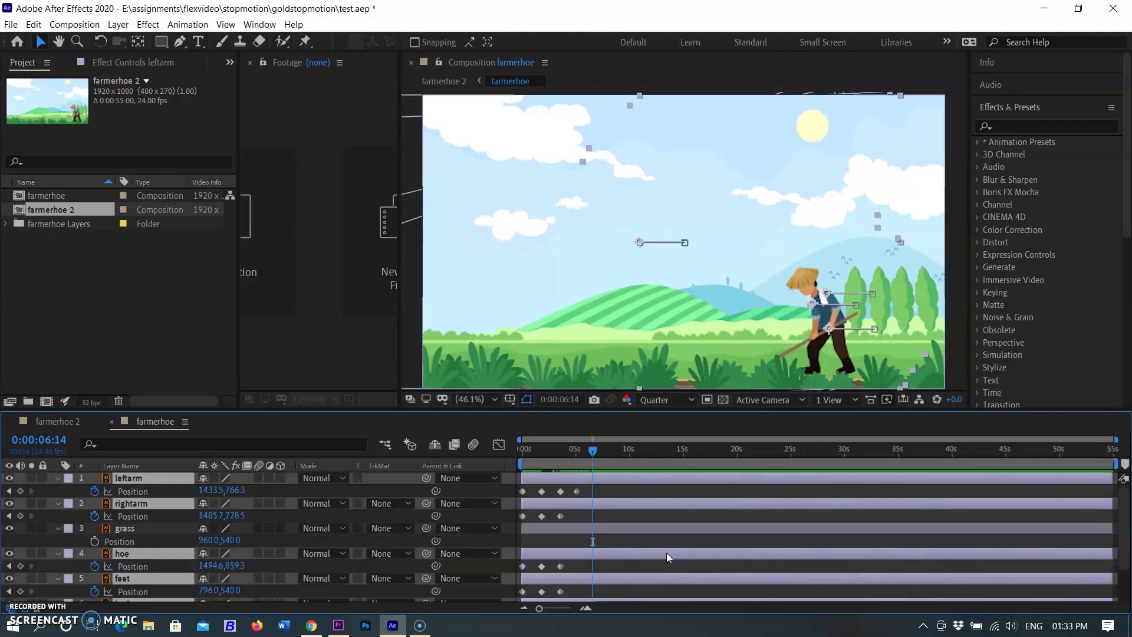
Keyframe Position at 0:00:06:14, then move the farmer further left at 0:00:08:09
click(592, 491)
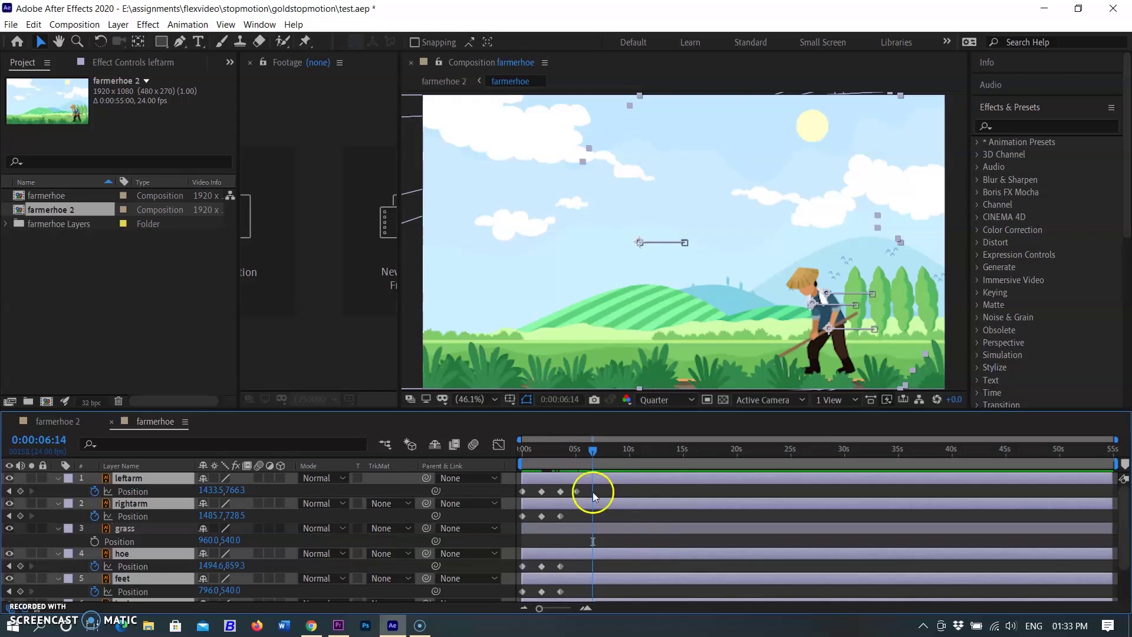
click(21, 492)
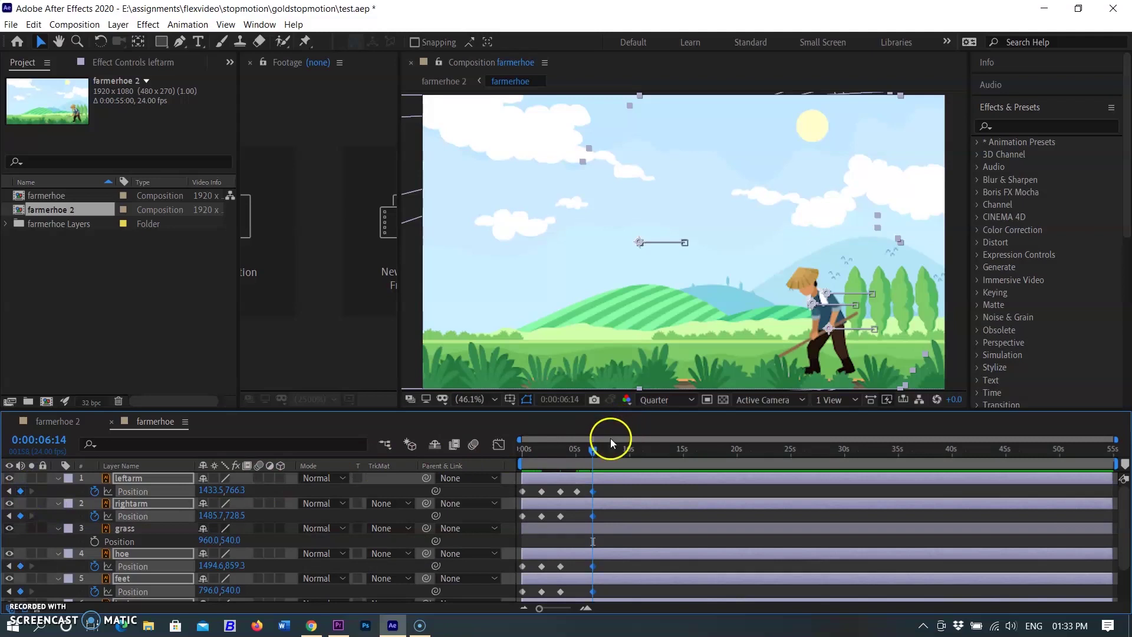
drag(602, 452, 613, 453)
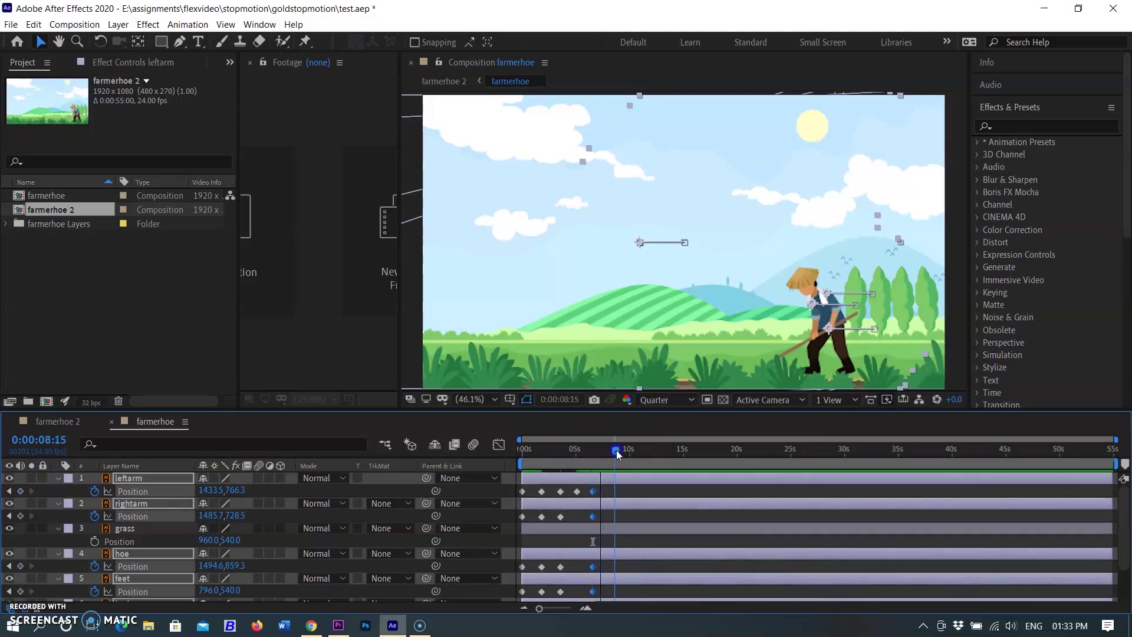
click(214, 491)
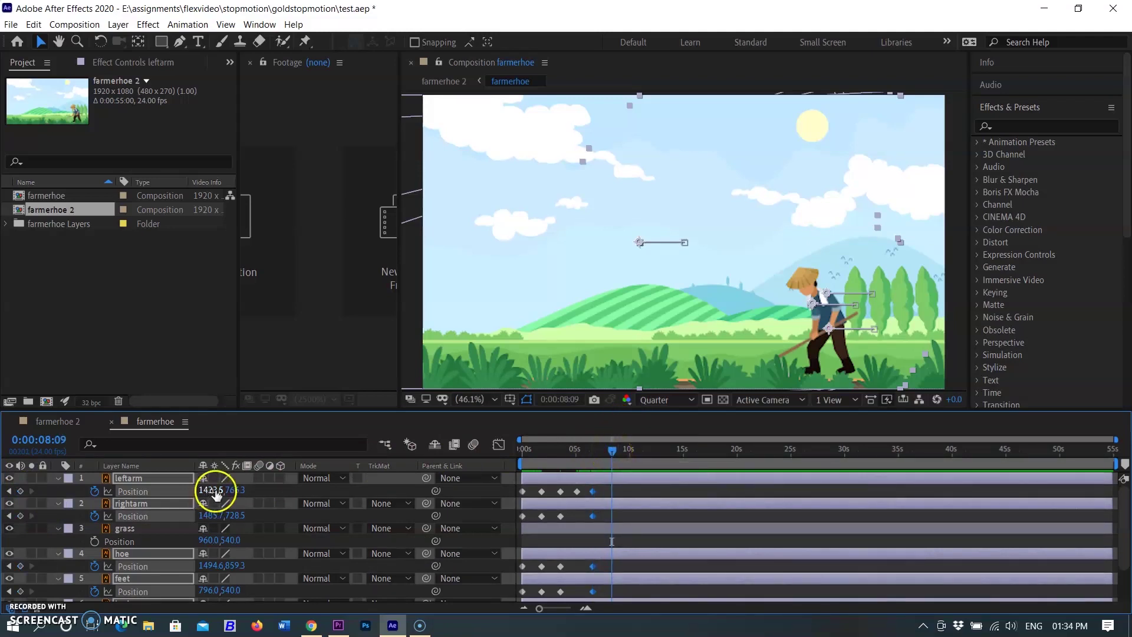
drag(217, 494, 144, 496)
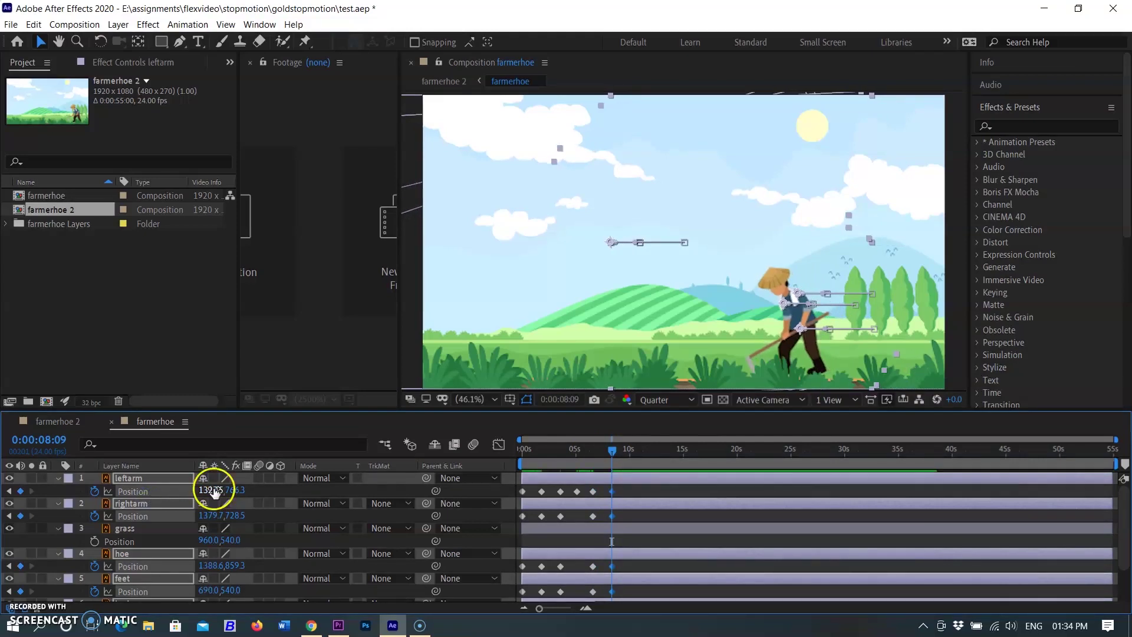
Preview the farmer's walking and hoeing animation
key(space)
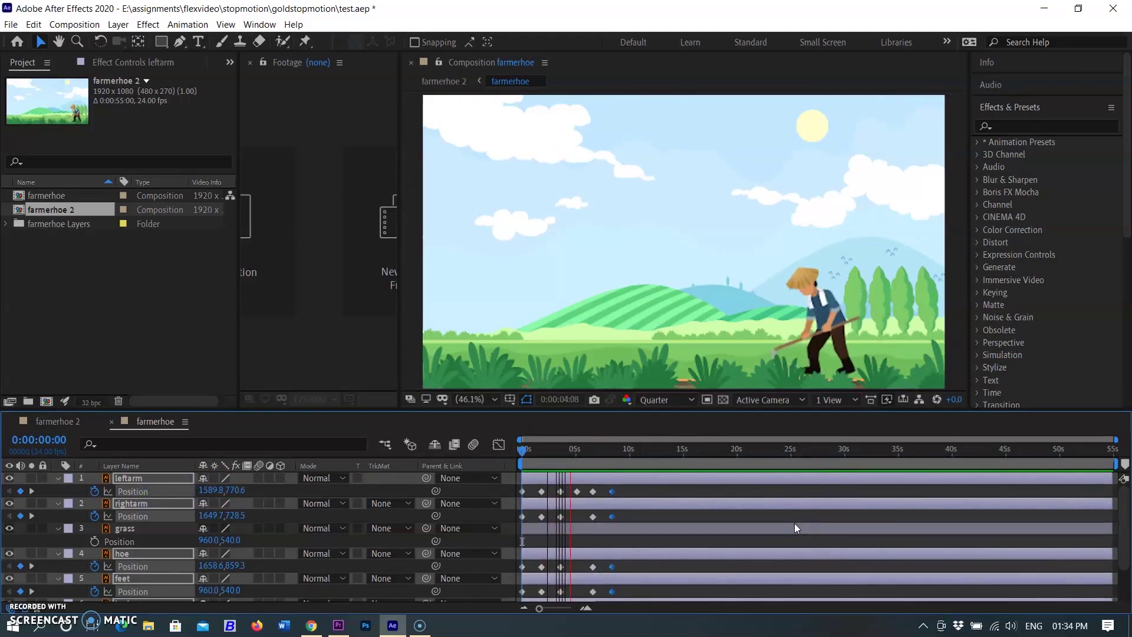
key(space)
click(9, 492)
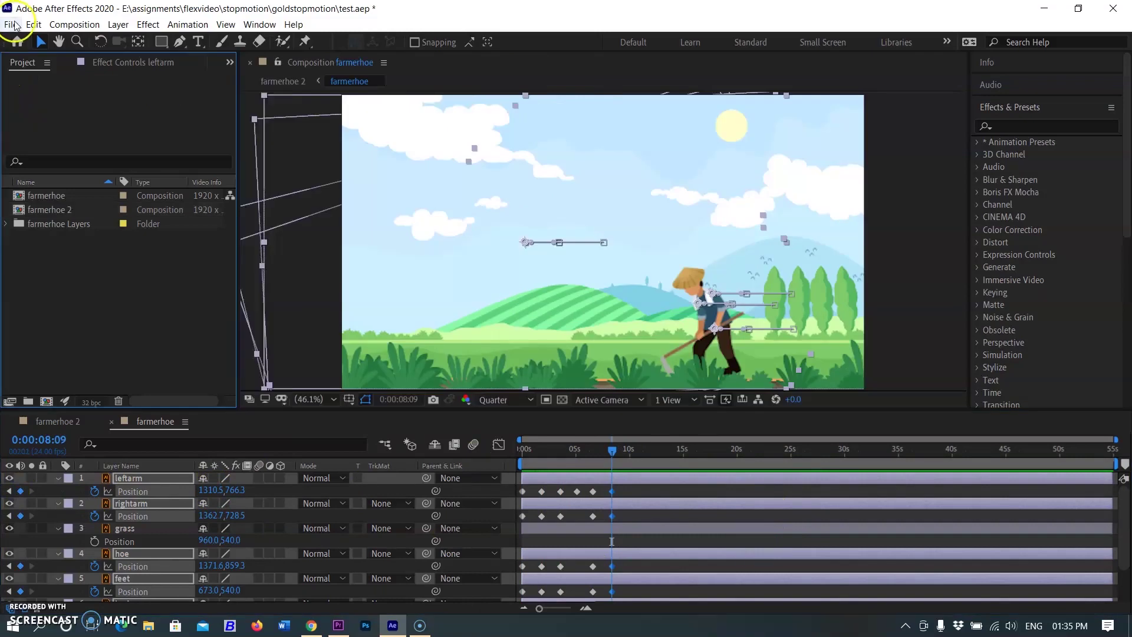
Close the test project without saving
click(11, 25)
click(49, 136)
click(553, 333)
Open hoe.aep from File > Open Recent
click(24, 604)
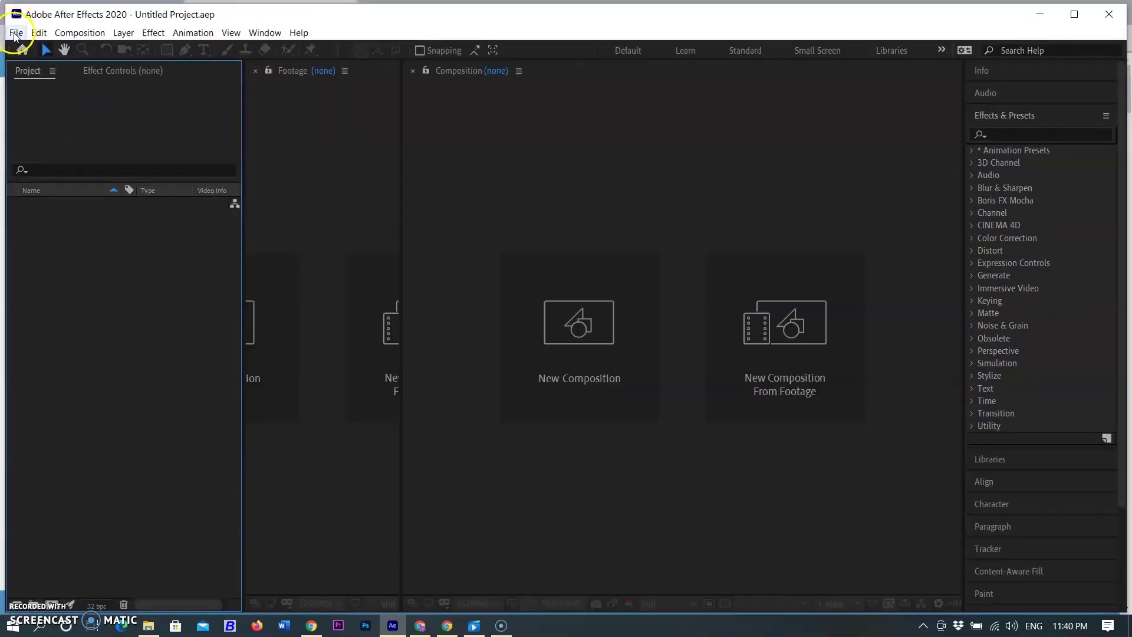
click(16, 33)
click(73, 104)
mouse_move(65, 91)
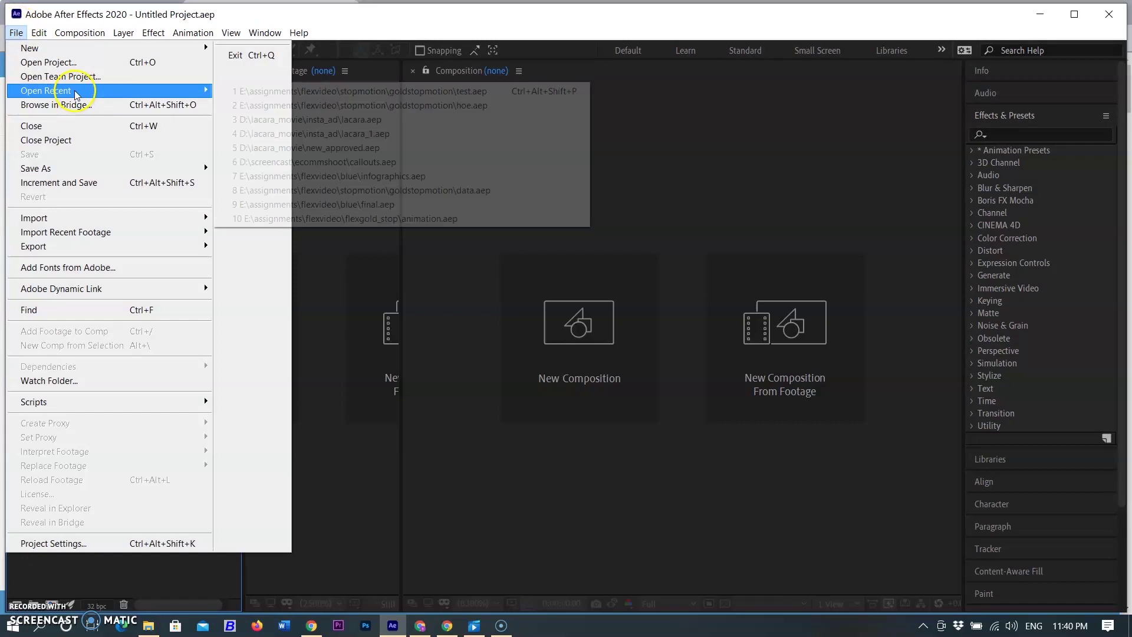
click(399, 105)
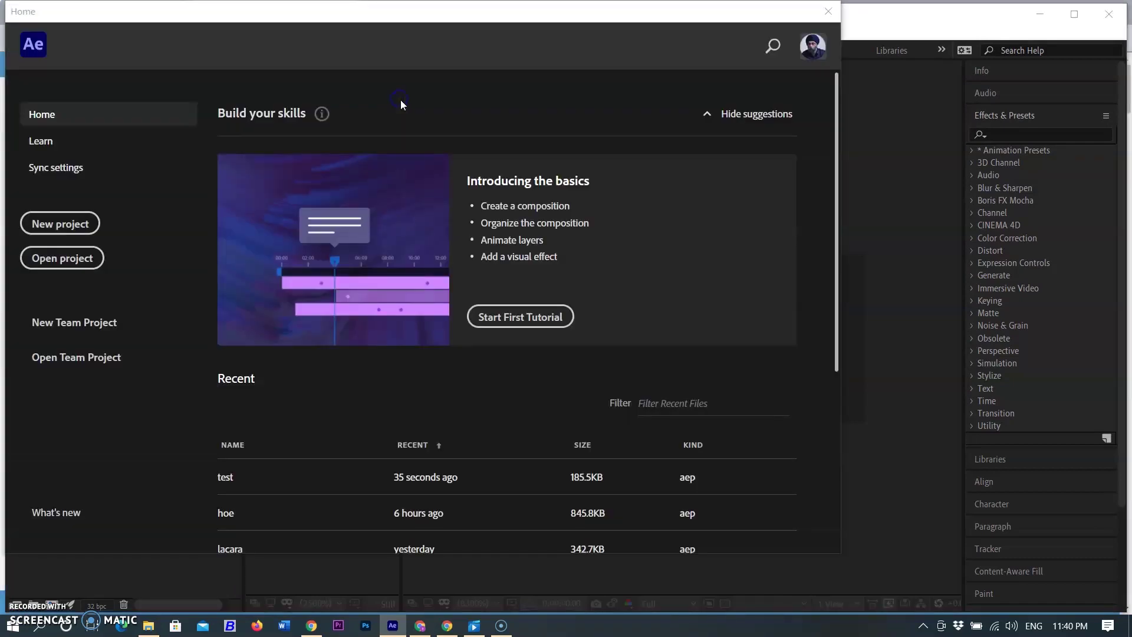
Reopen hoe.aep from the Recent list and scrub through the final hoeing animation
click(224, 513)
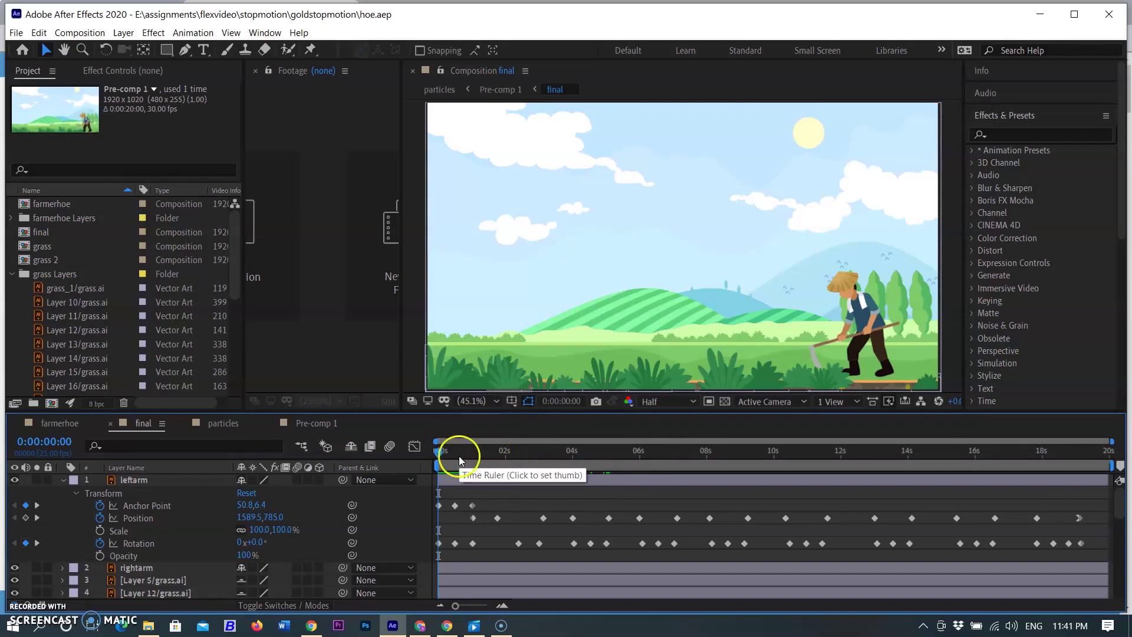
drag(437, 452, 499, 456)
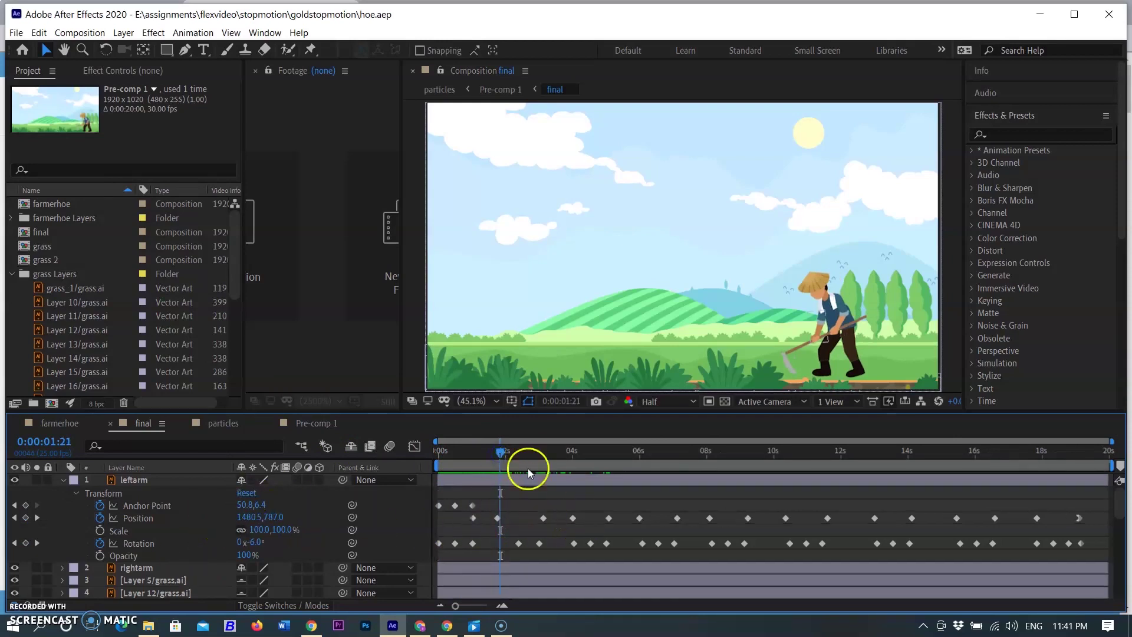
drag(507, 454, 667, 461)
Scrub Pre-comp 1 past 0:00:08 to watch the farmer step left
drag(687, 458, 893, 472)
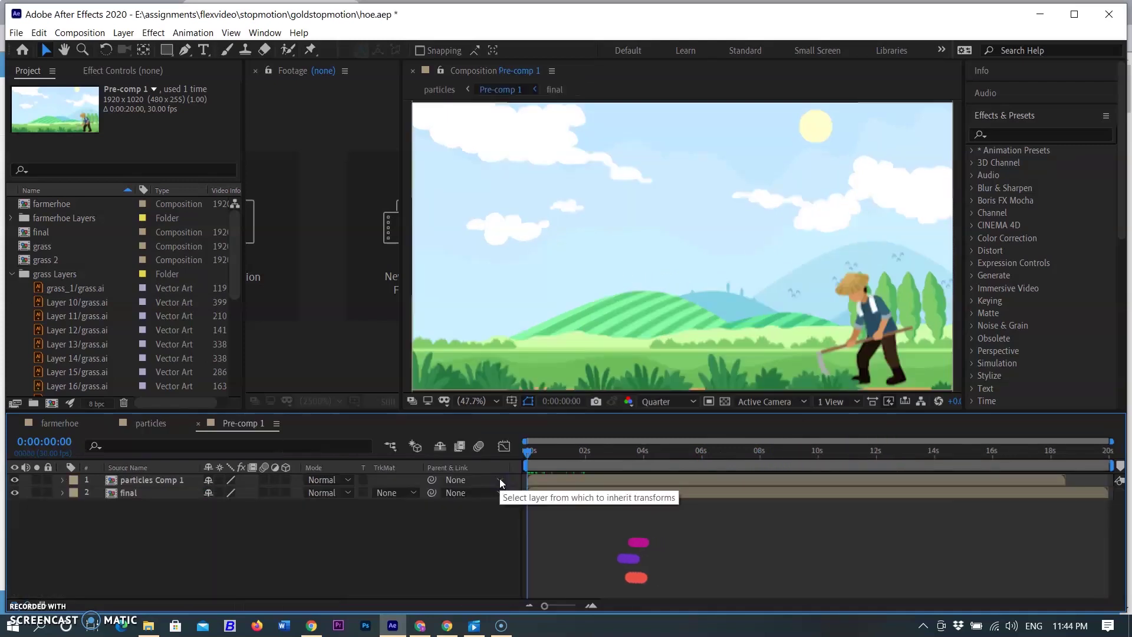